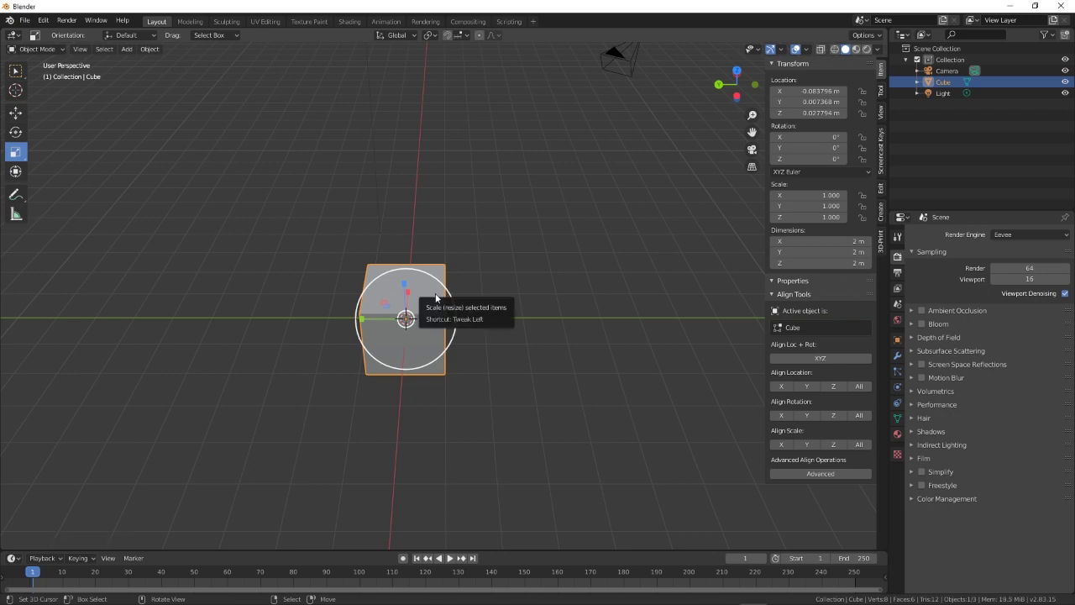
Step: Delete the default cube and add a 2 m plane mesh at the origin
key("Delete")
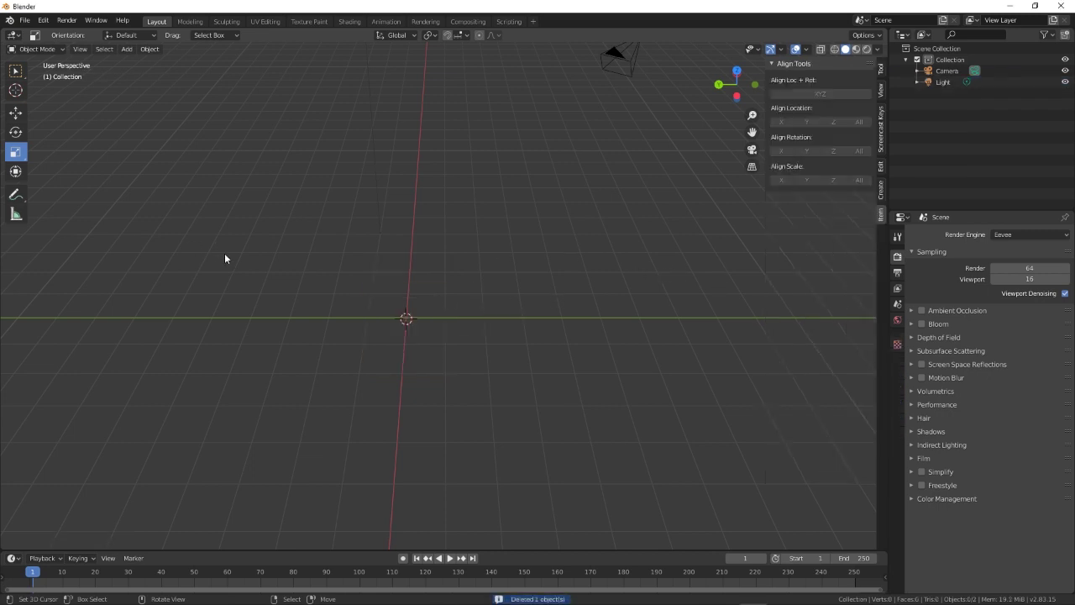
key("shift+a")
mouse_move(189, 243)
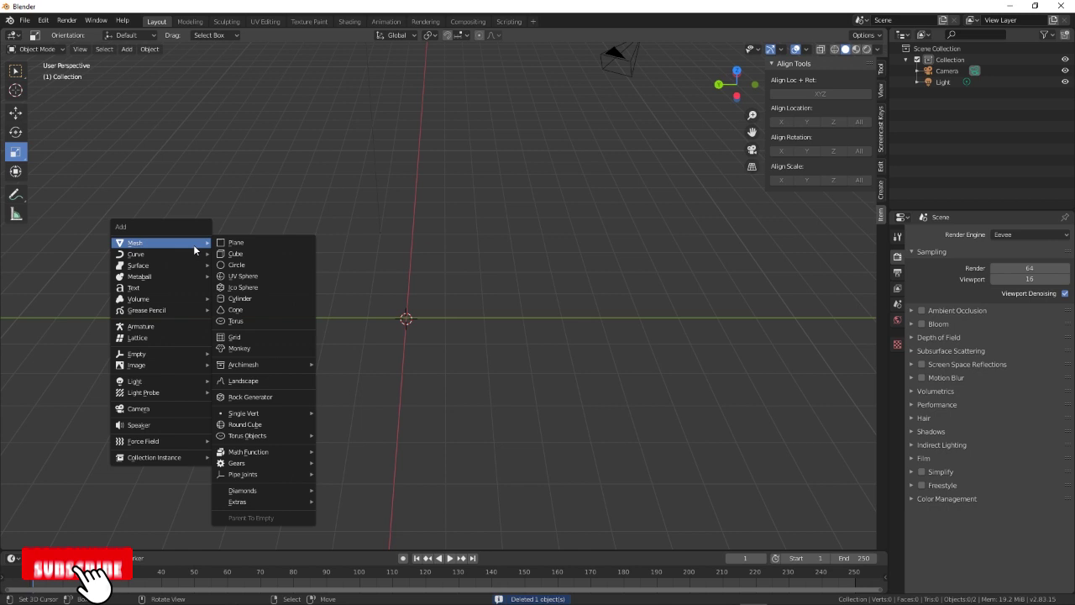
left_click(236, 245)
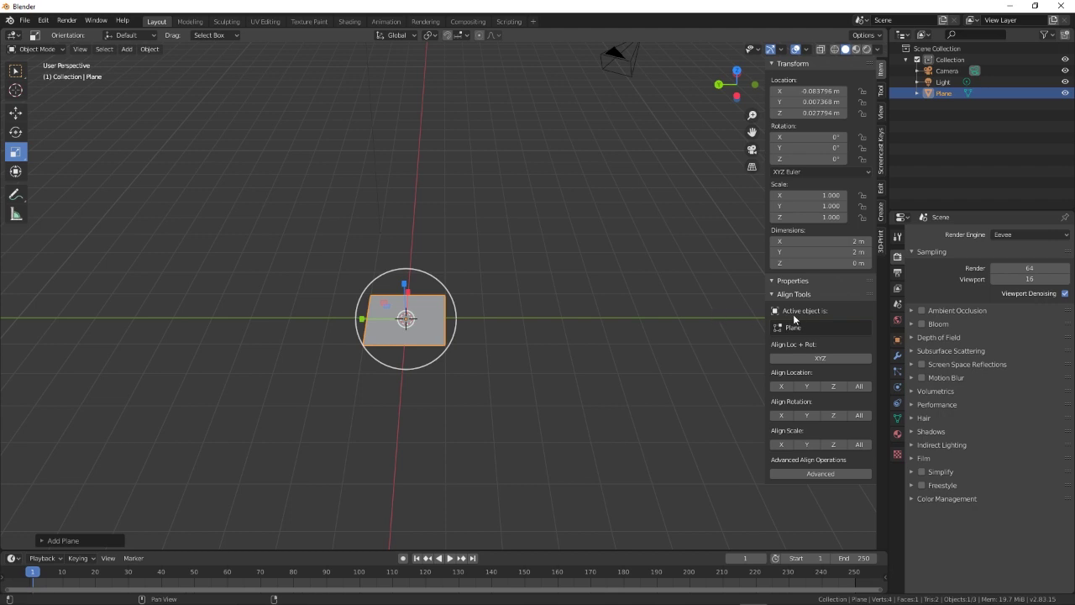
Step: In Scene Properties, switch the Unit System to None and then back to Metric
left_click(898, 305)
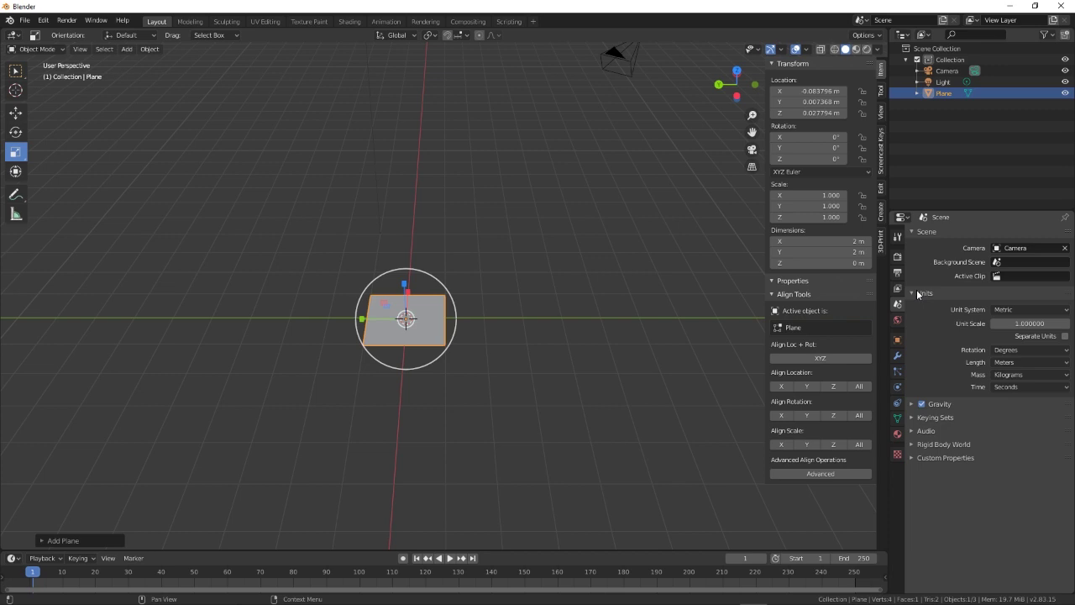
left_click(1004, 310)
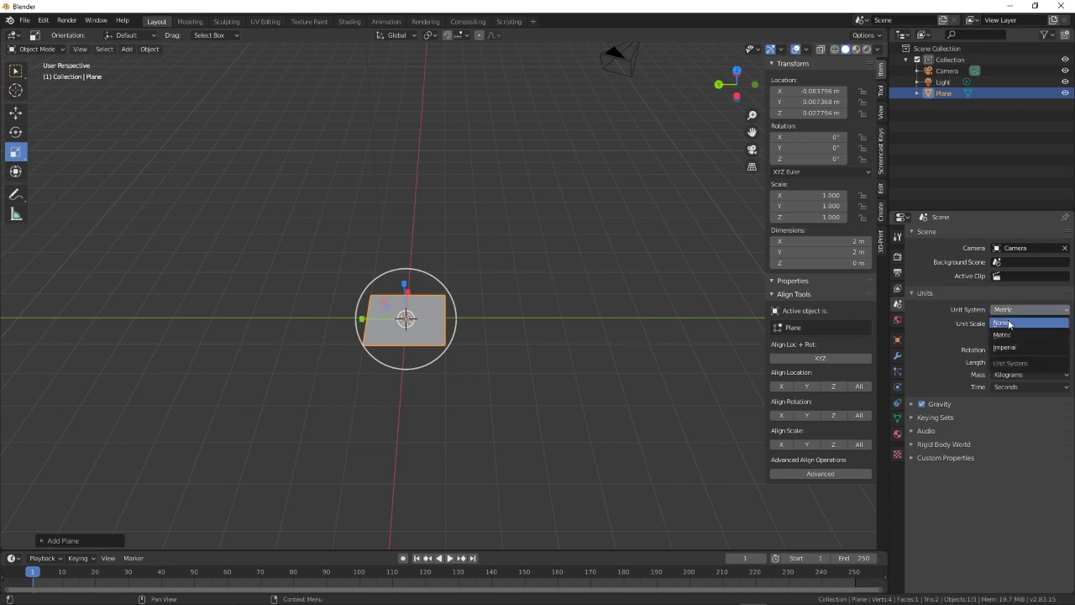
left_click(1007, 323)
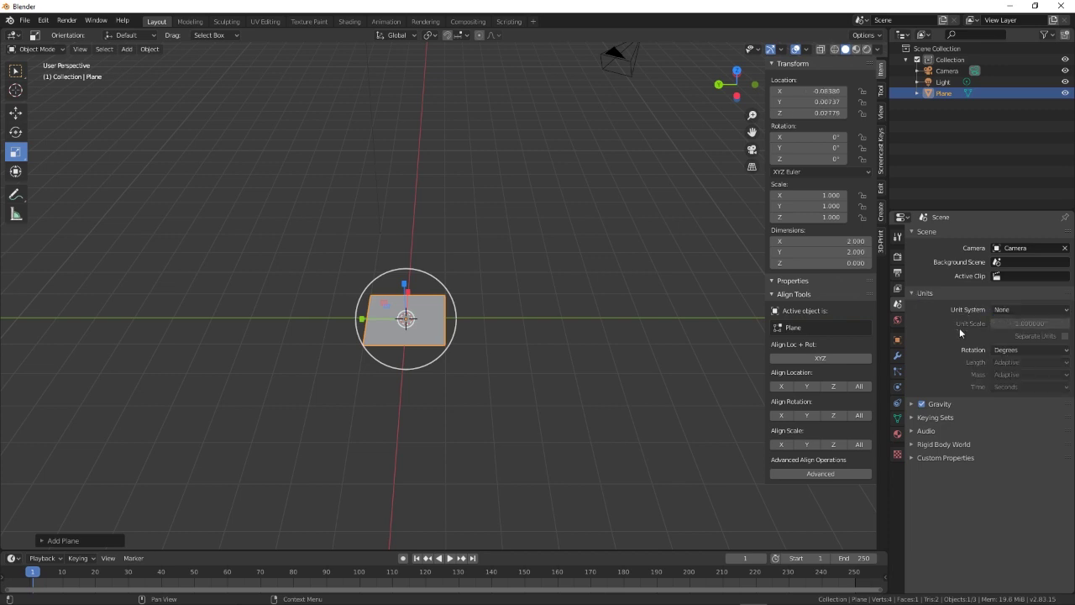
left_click(1015, 310)
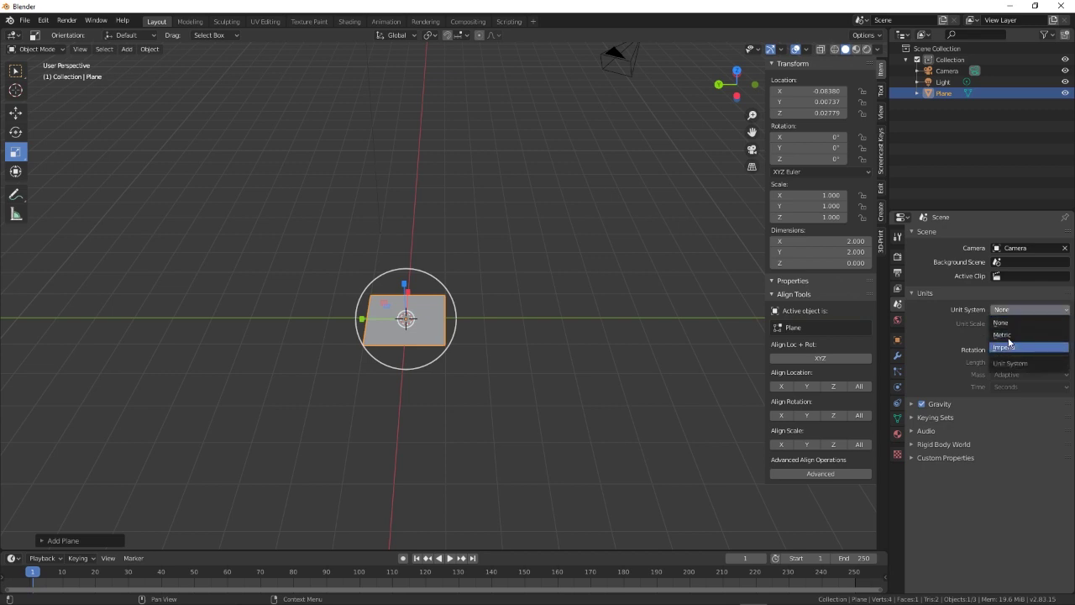
left_click(1008, 336)
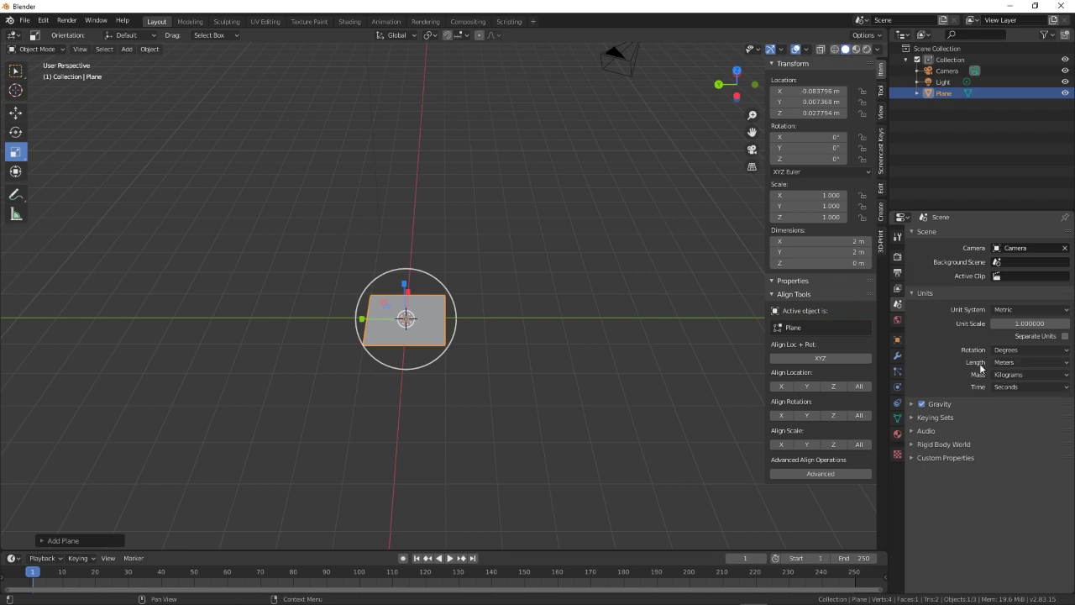
left_click(1008, 362)
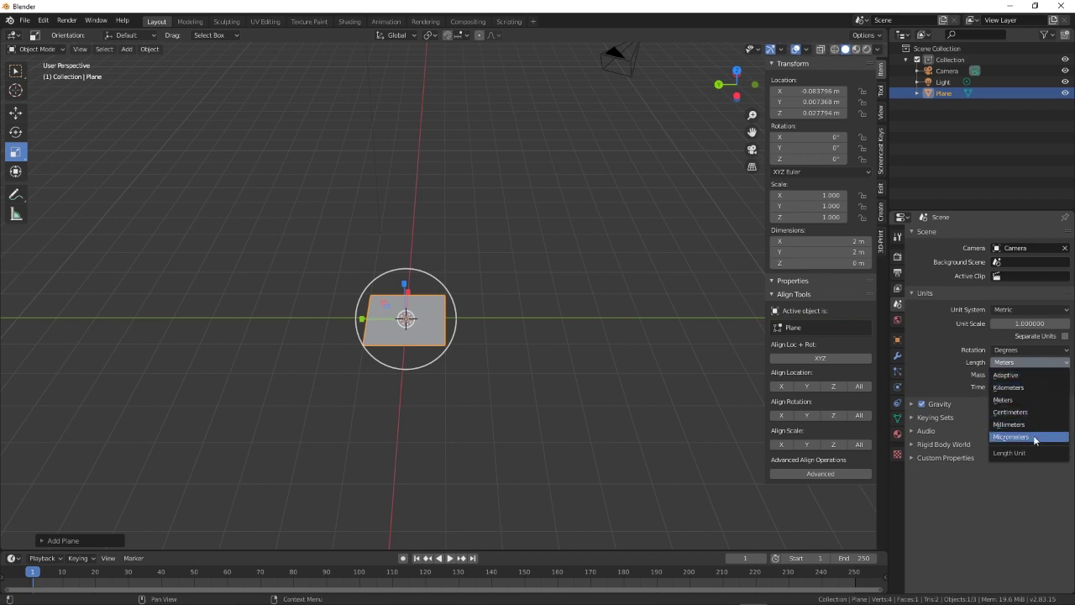
left_click(1032, 311)
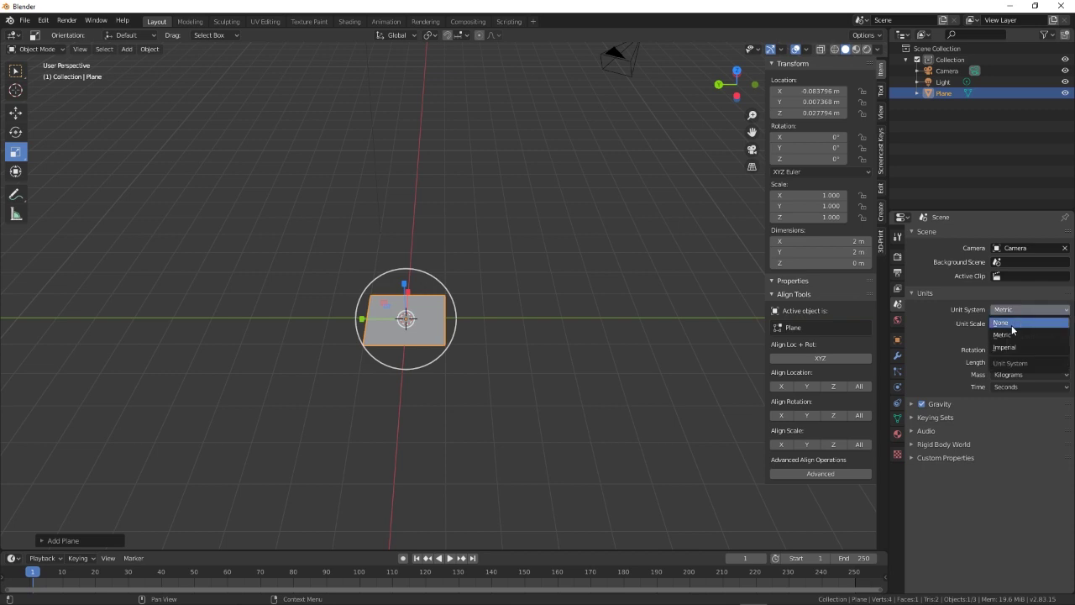
left_click(1012, 347)
left_click(1007, 362)
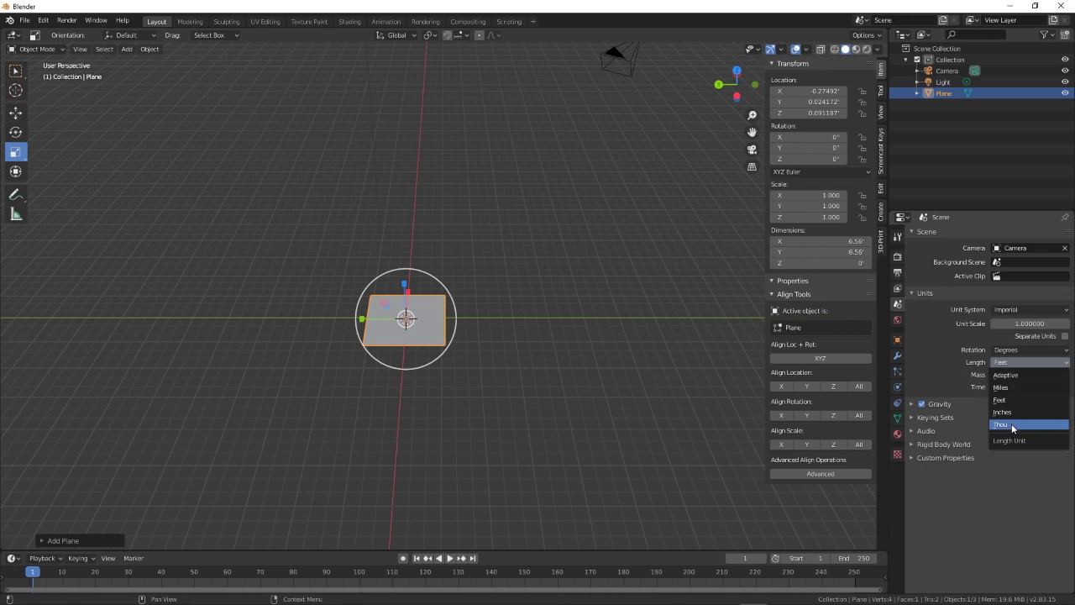
key("Up")
key("Up")
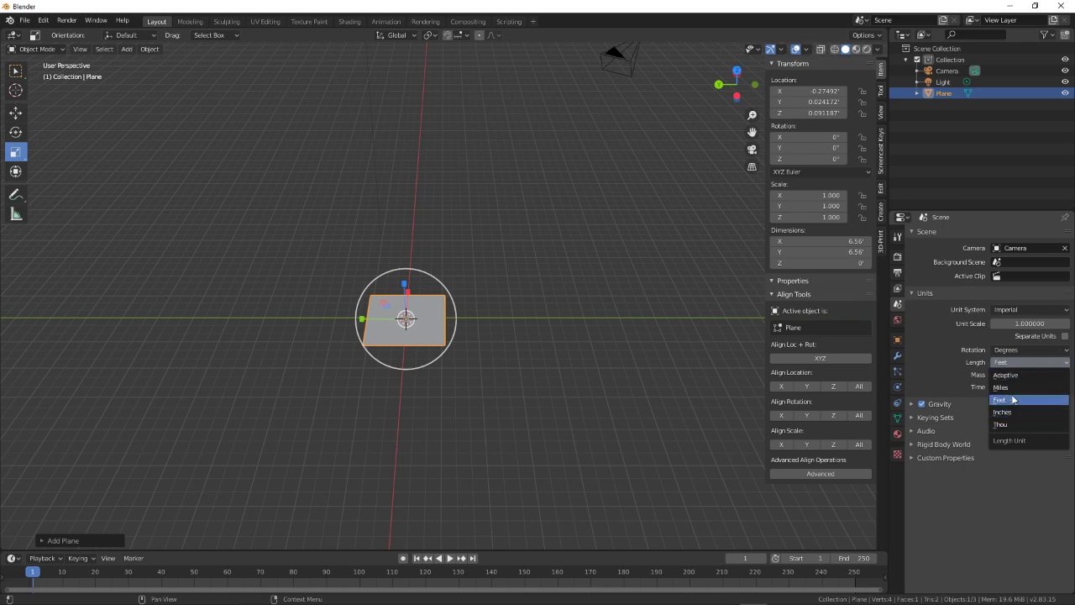
left_click(1017, 351)
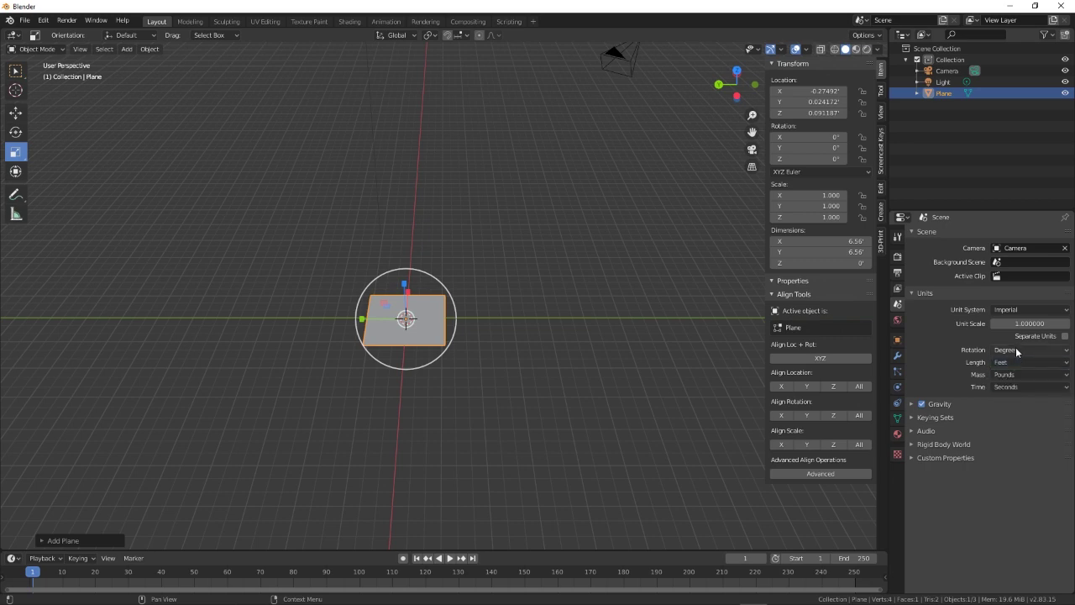
left_click(1017, 351)
left_click(1019, 311)
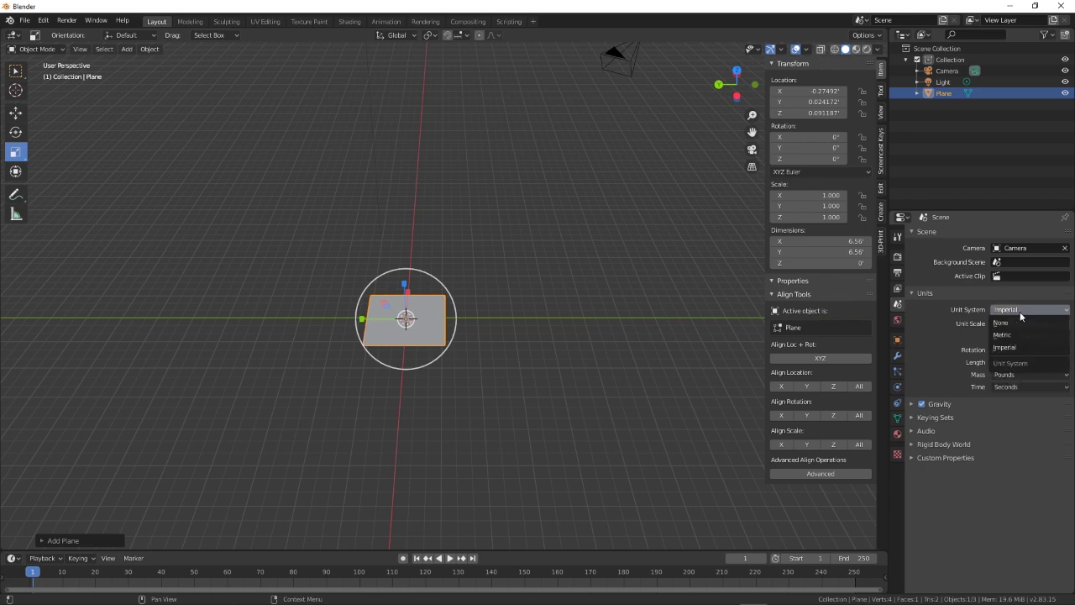
left_click(1012, 335)
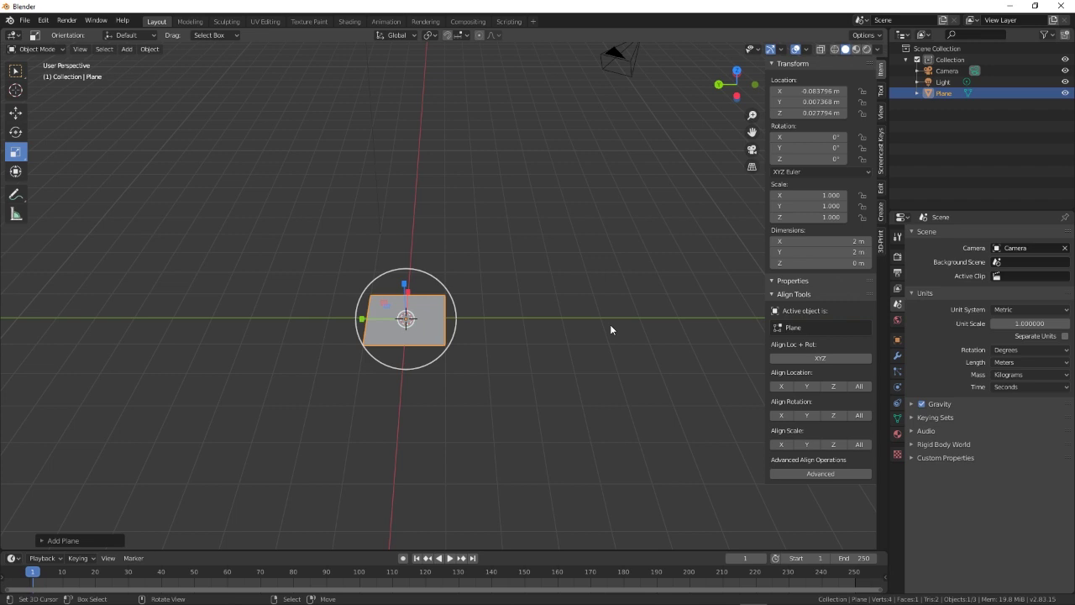
Step: Set the plane's X dimension to 0.25 m, leaving Y at 2 m, and view it from above
left_click(846, 242)
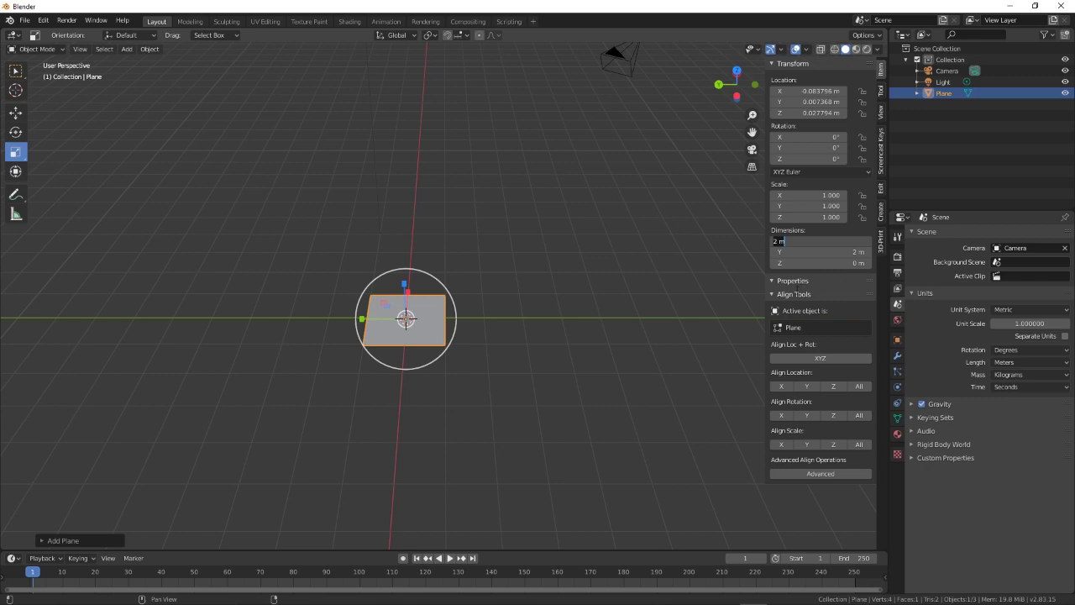
type("0.25")
key("Return")
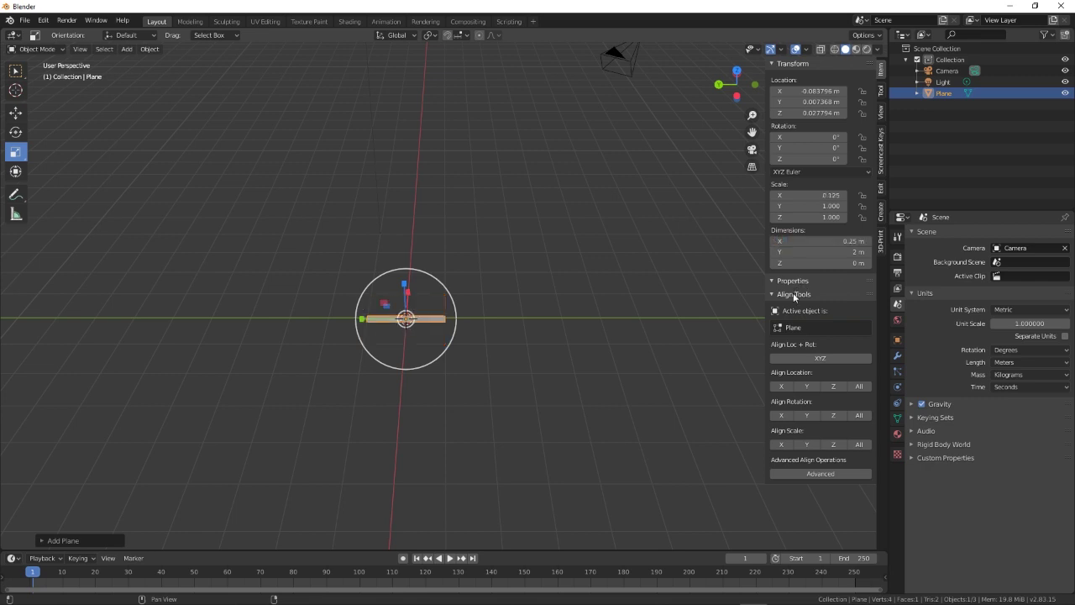
left_click(845, 252)
key("Return")
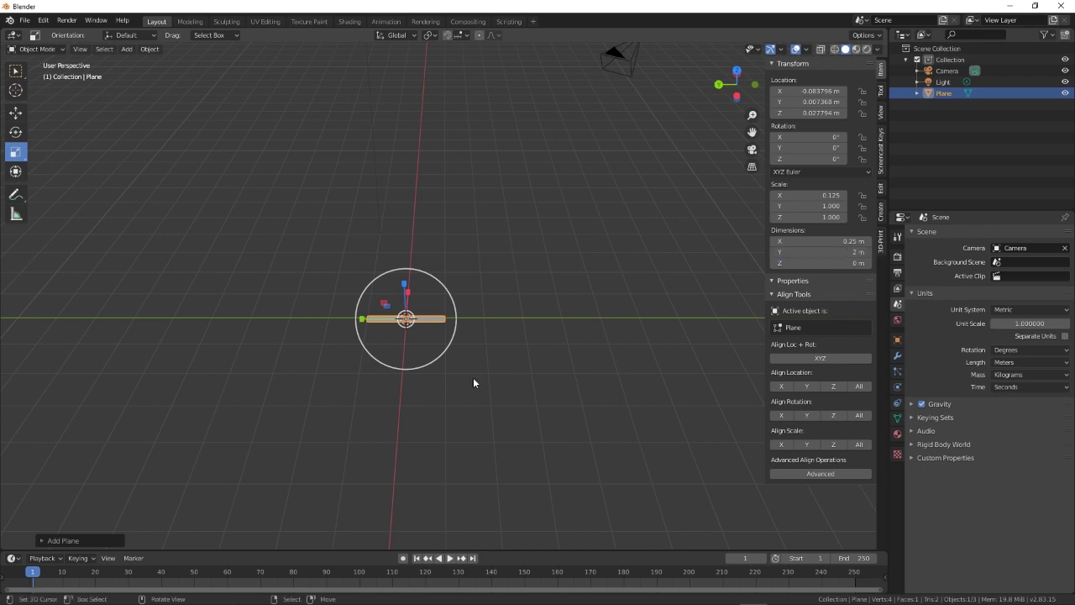
mouse_move(472, 377)
middle_mouse_down()
mouse_move(469, 408)
mouse_move(470, 395)
middle_mouse_up()
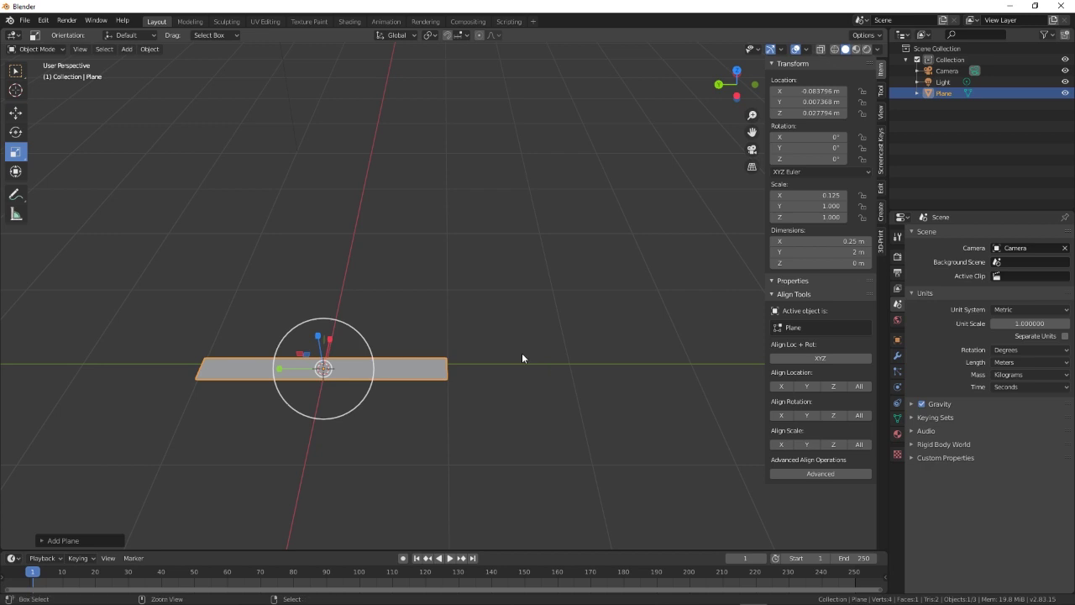
Step: Apply rotation and scale so the plane's scale reads 1.000 on all axes
key("ctrl+a")
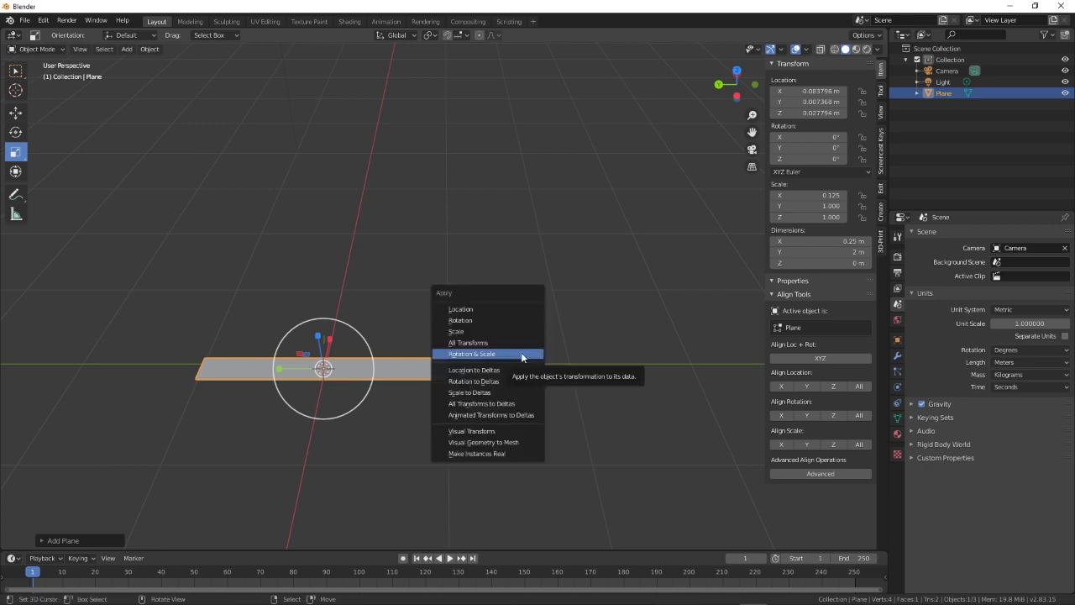
left_click(470, 353)
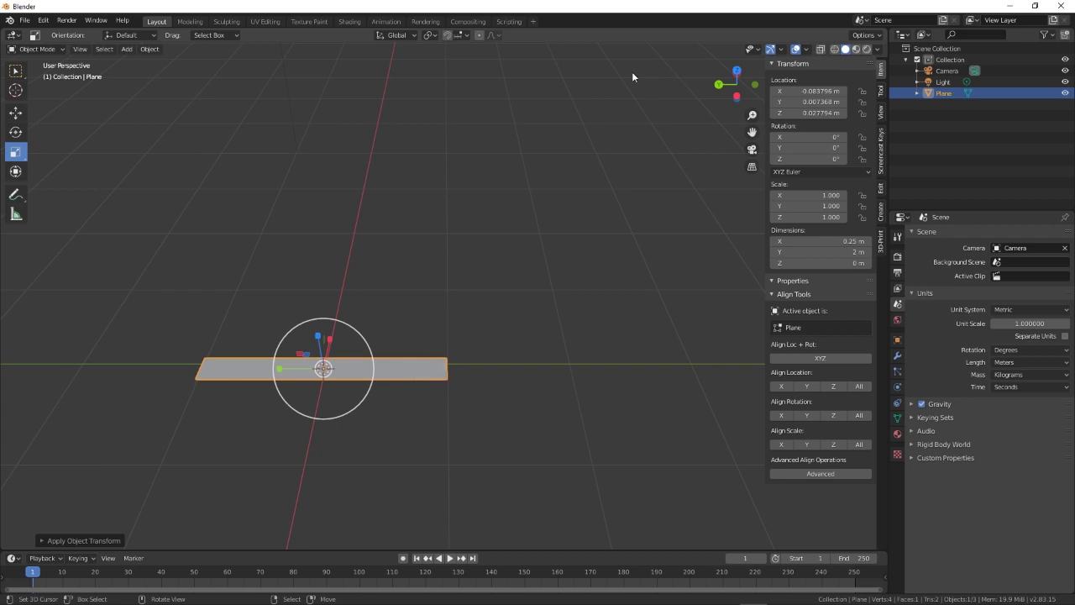
Step: Enter Edit Mode and enable the Edge Length measurement overlay on the plane
left_click(806, 50)
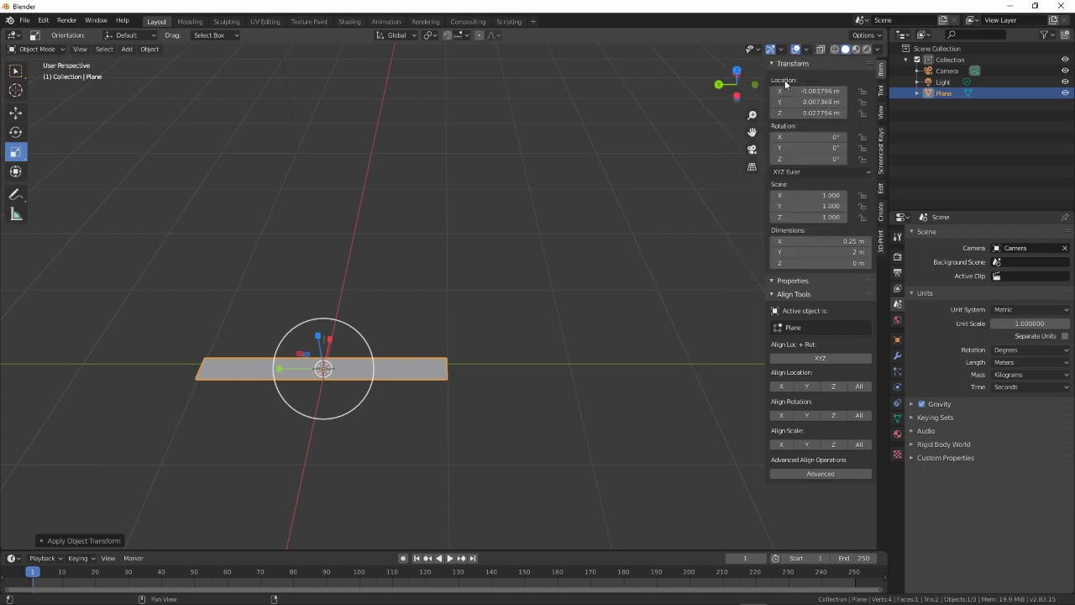
left_click(807, 49)
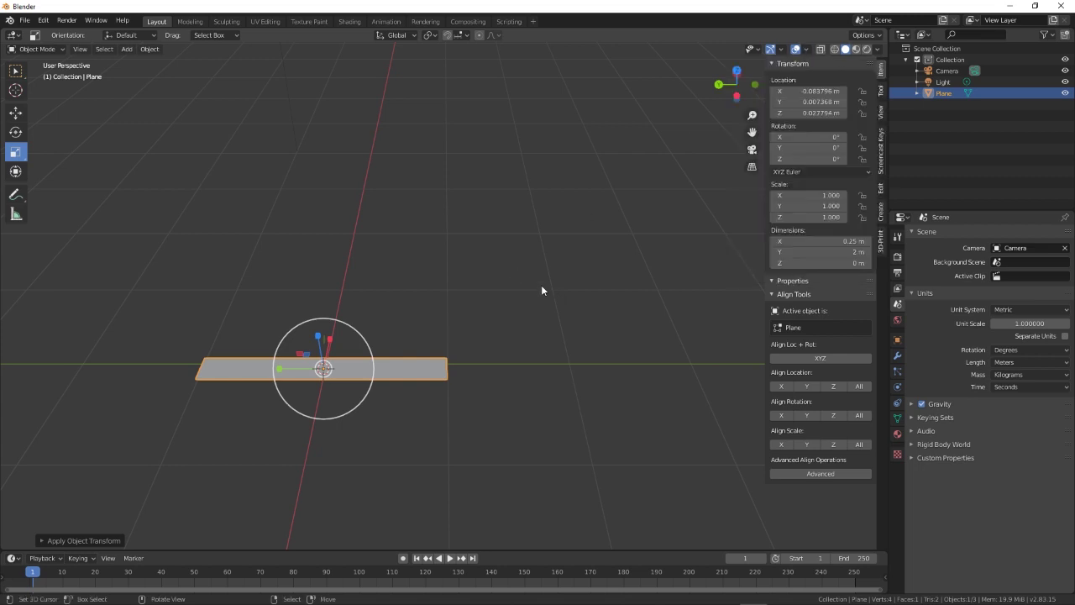
key("Tab")
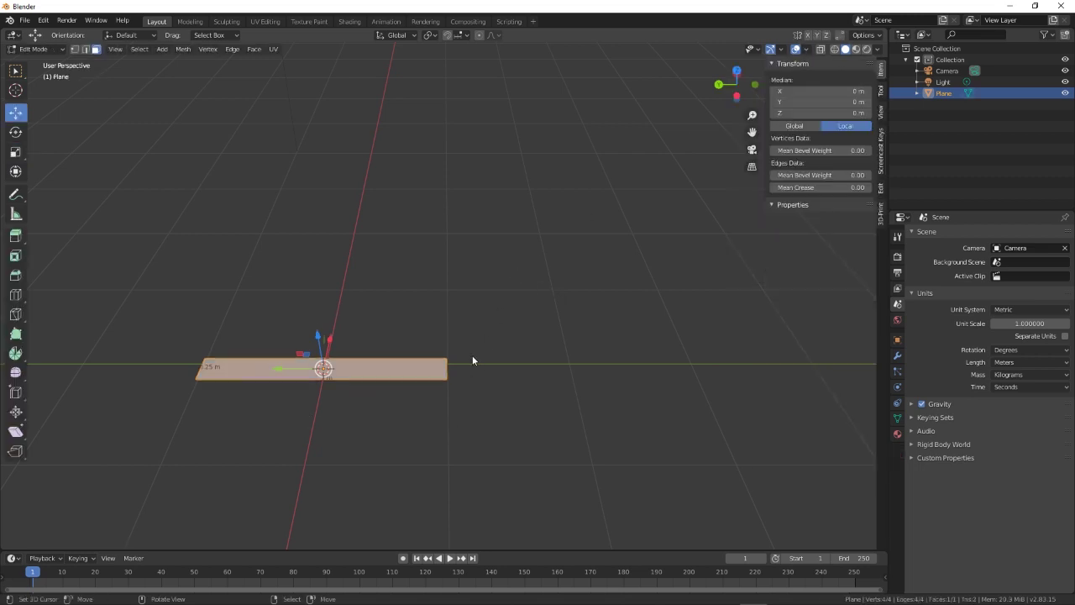
left_click(807, 50)
left_click(740, 400)
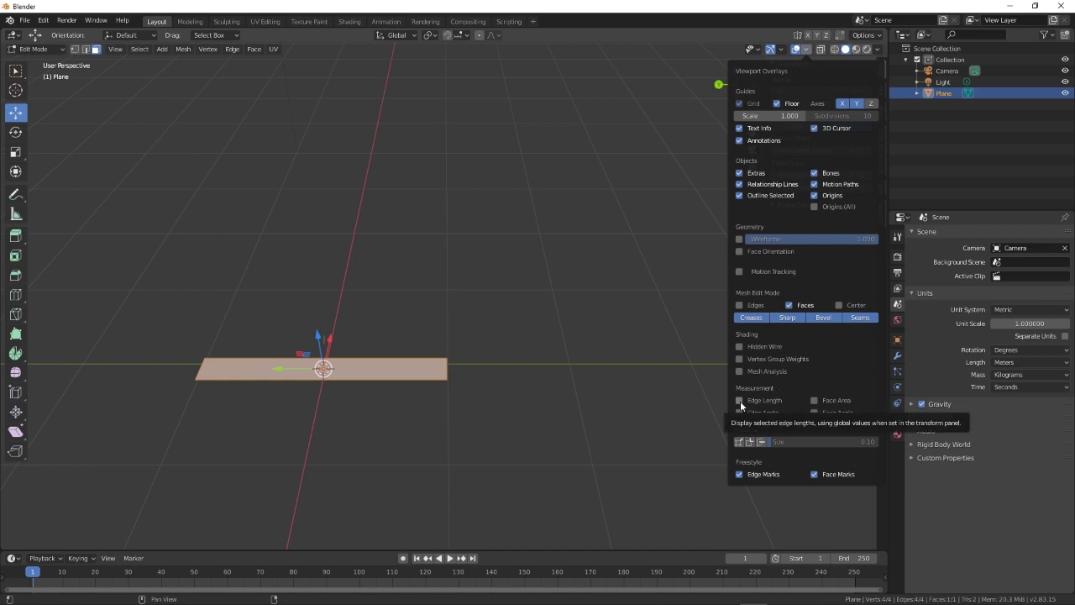
left_click(740, 401)
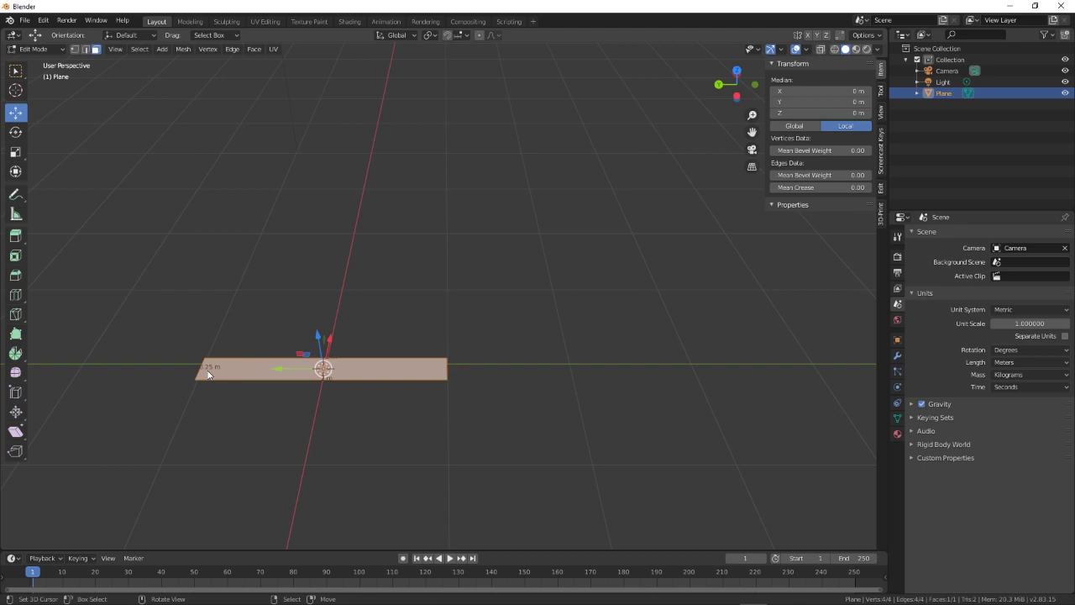
Step: Move the 3D cursor away from the plane and orbit the view to read the 0.25 m and 2 m labels
middle_click_drag(343, 383, 346, 466)
right_click(437, 194, "shift")
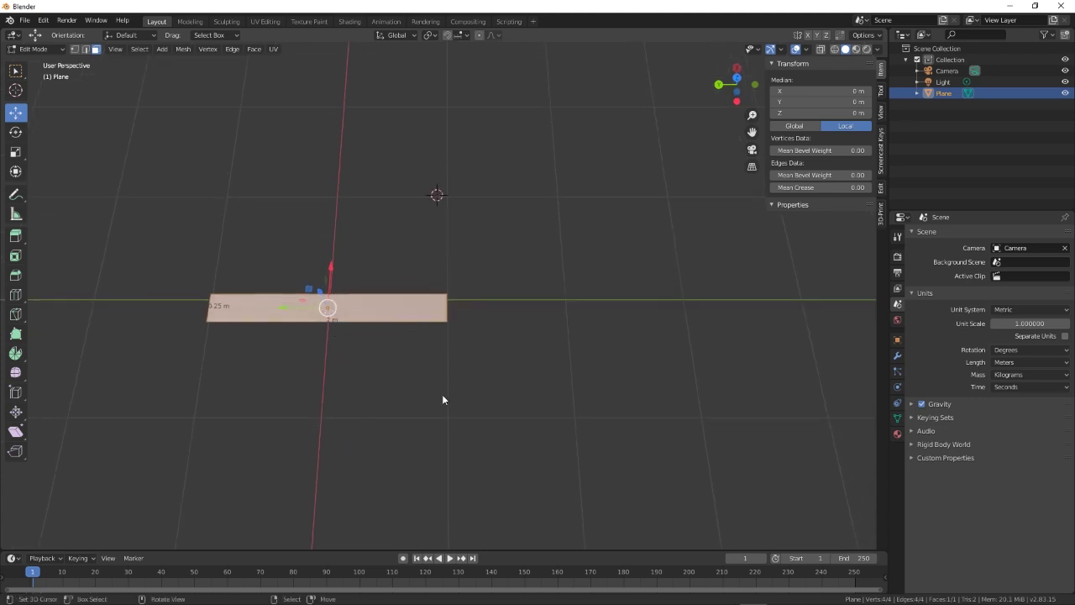
middle_click_drag(442, 396, 446, 381)
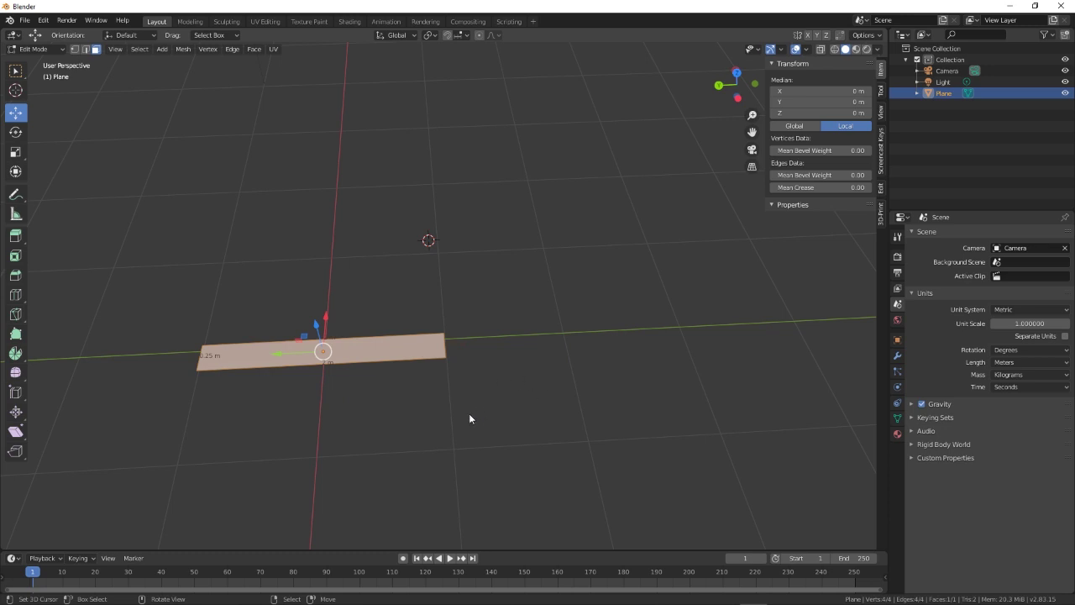
middle_click_drag(458, 445, 320, 409, "shift")
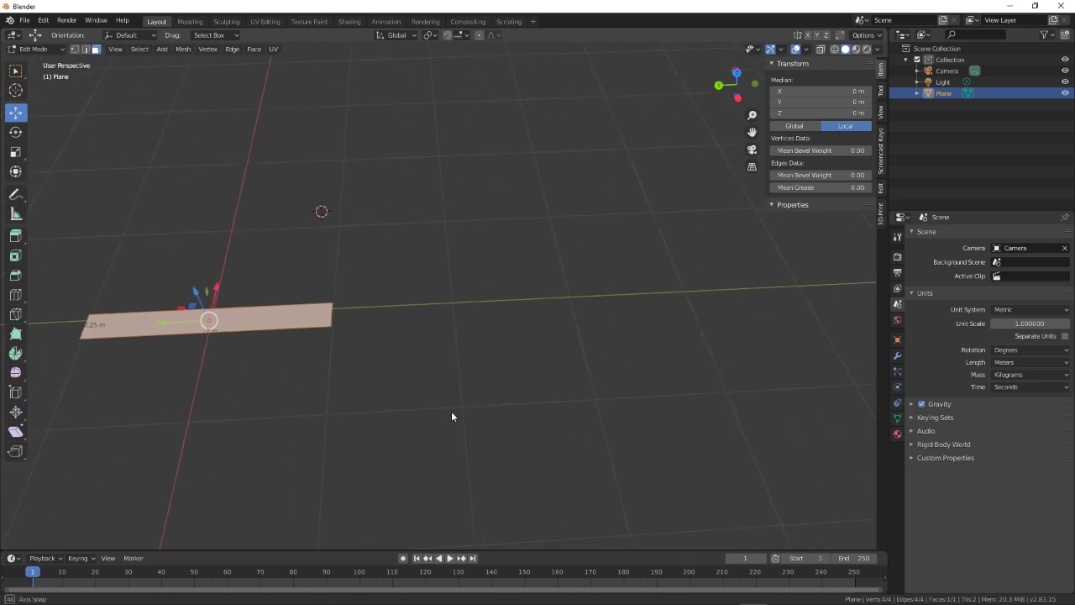
middle_click_drag(451, 416, 453, 416)
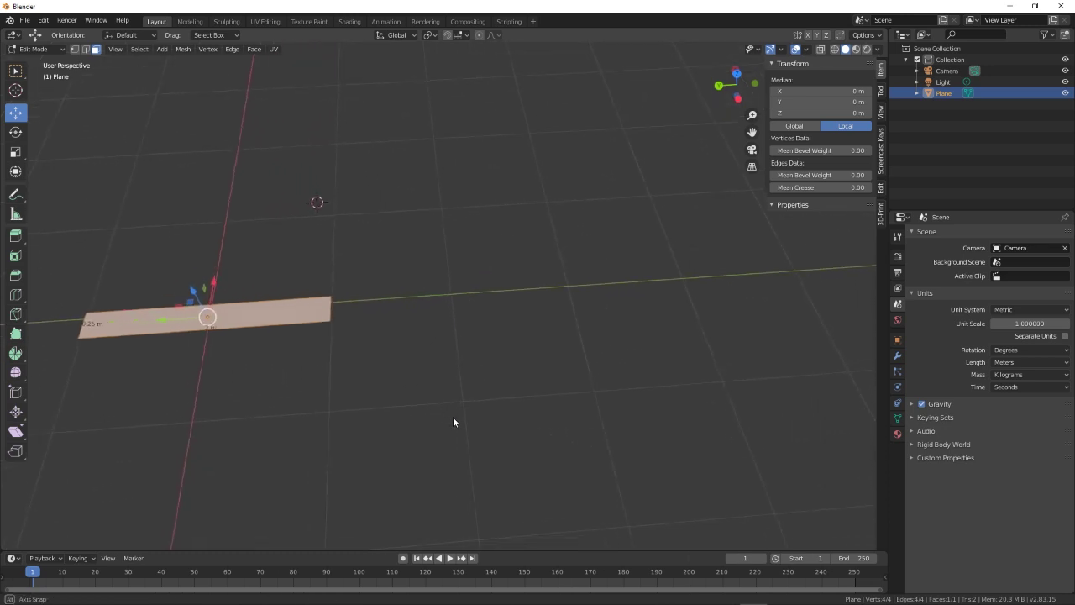
Step: In edge select mode, move the plane's end edge along Y to make a 5 m section
key("2")
left_click(331, 307)
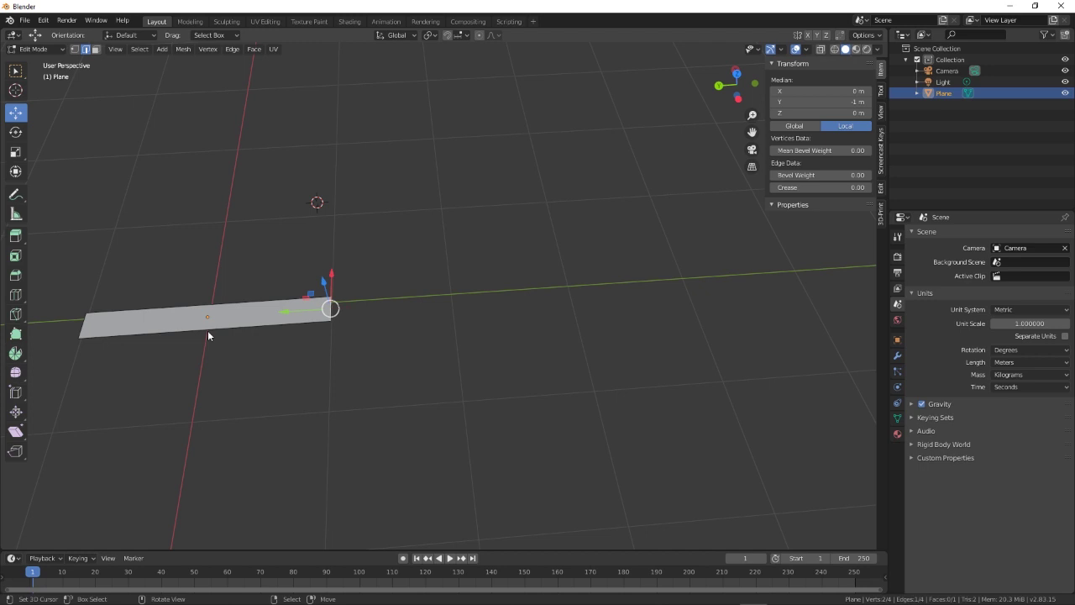
middle_click_drag(523, 403, 500, 383)
left_click_drag(295, 325, 663, 331)
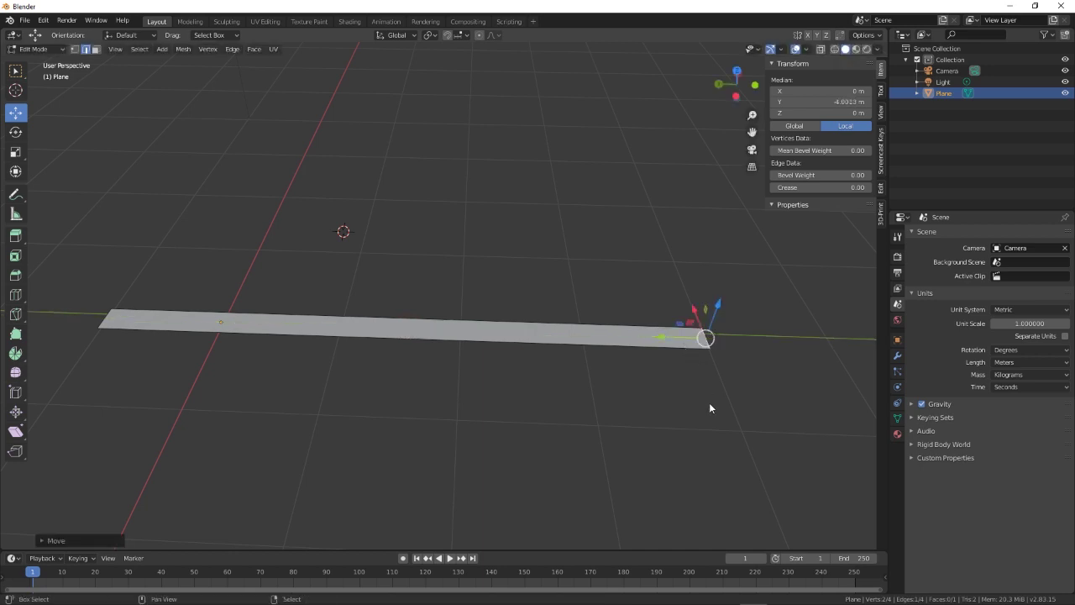
middle_click_drag(709, 403, 340, 421, "shift")
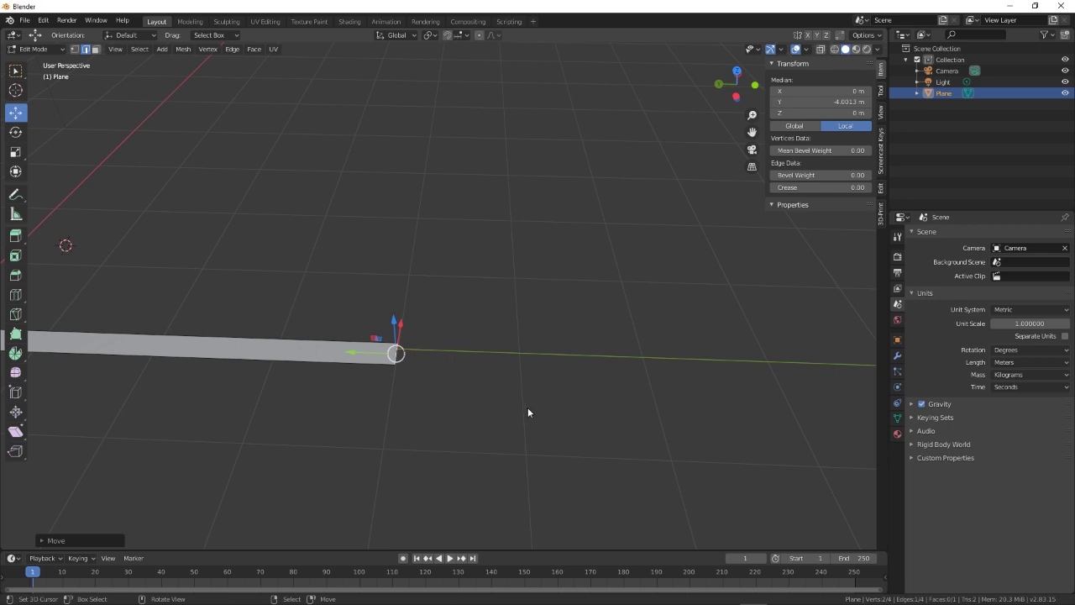
Step: Extrude a 1 m section along Y from the end edge, then begin another Y extrusion
key("e")
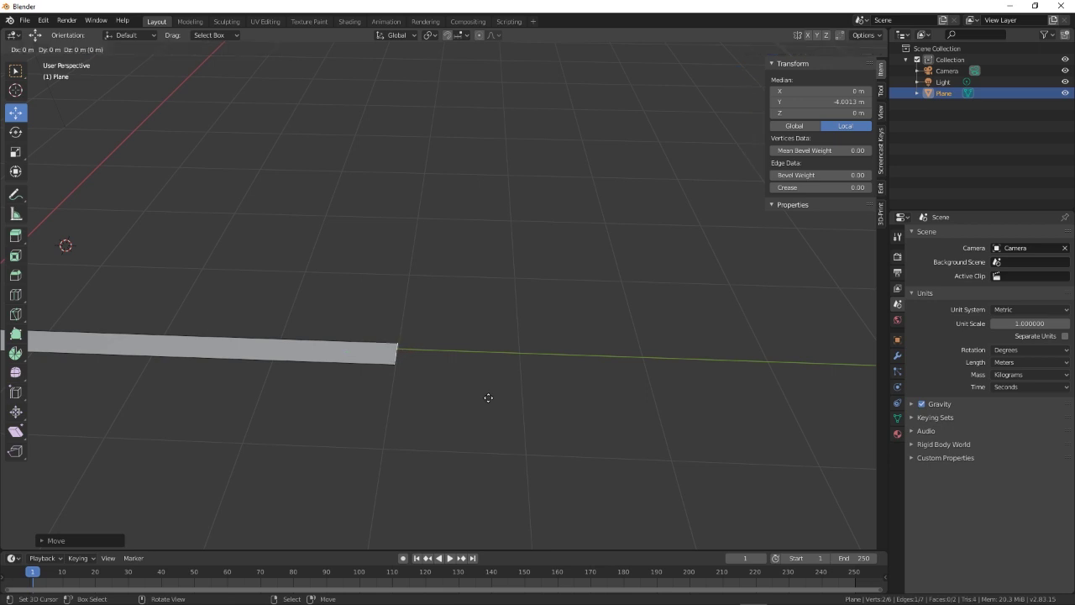
key("y")
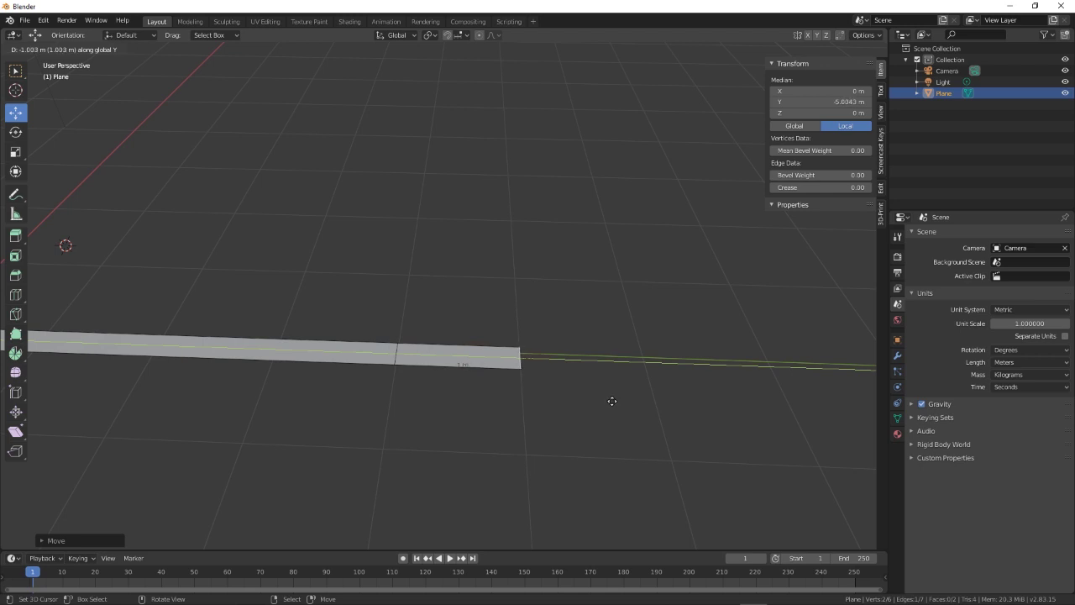
left_click(612, 406)
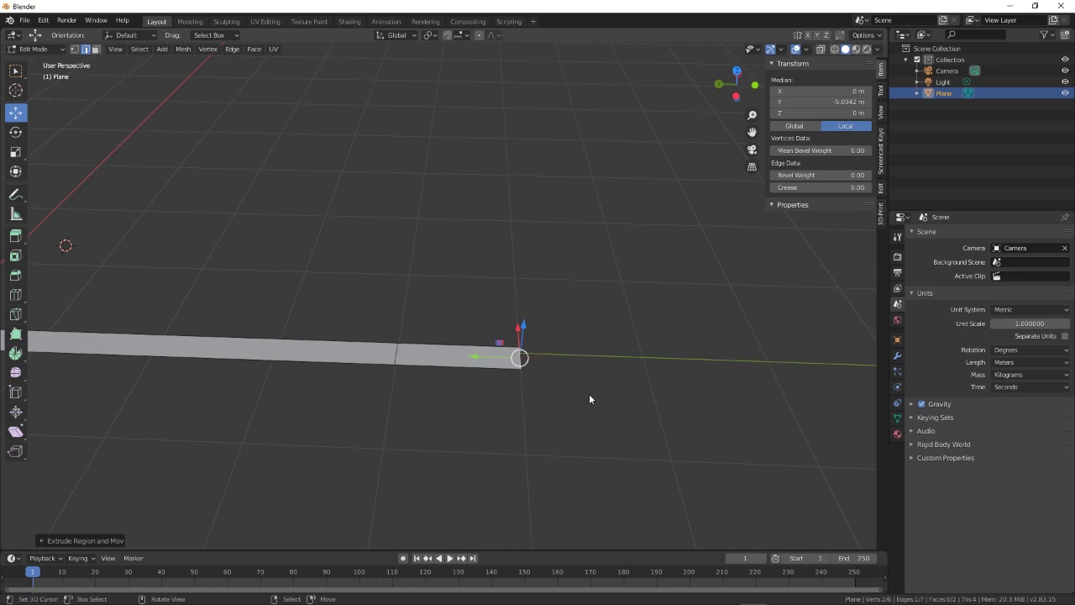
middle_click_drag(612, 432, 321, 373)
key("e")
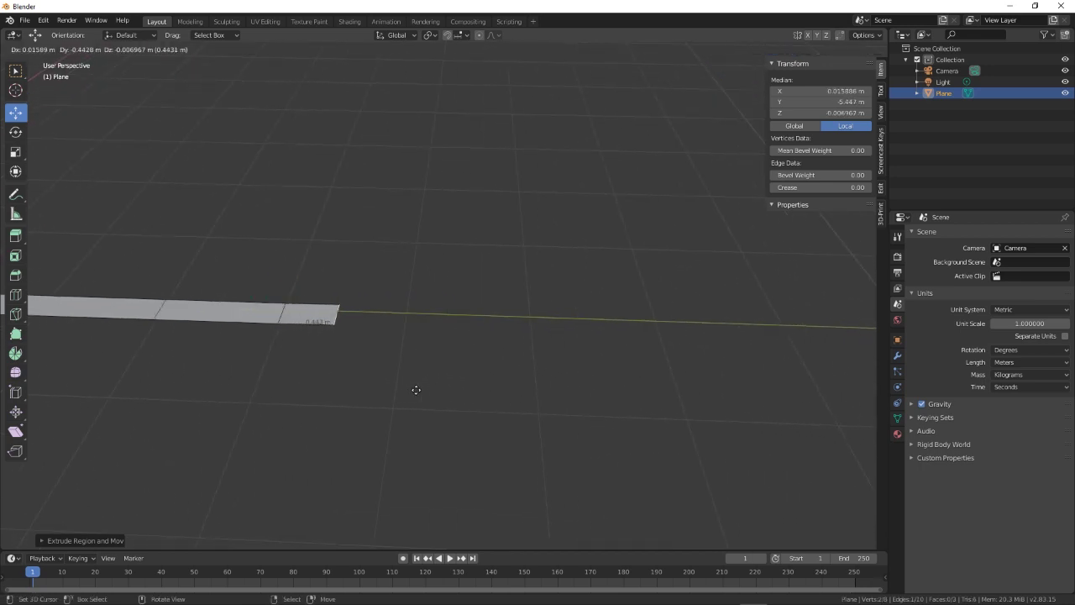
key("y")
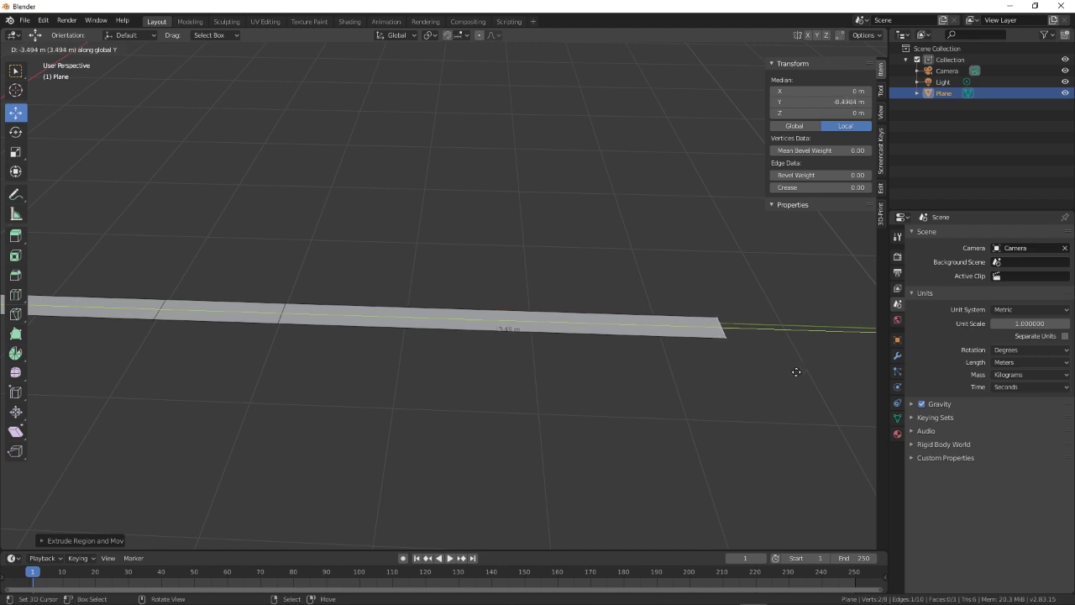
Step: Confirm the 3.5 m section and select all to display the 5 m, 1 m and 3.5 m lengths
left_click(797, 375)
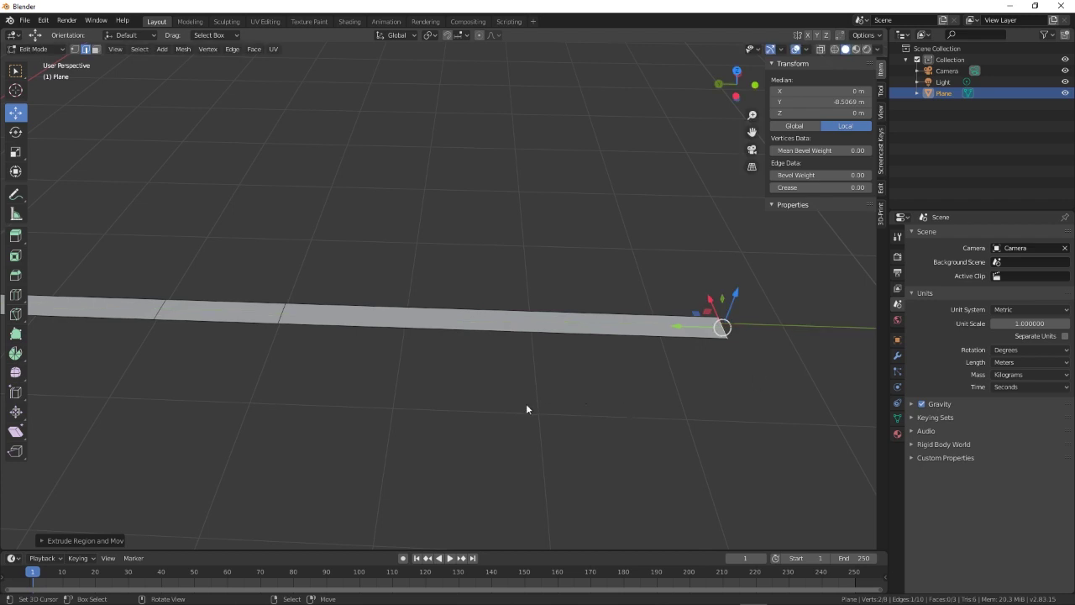
scroll(520, 409, "down", 4)
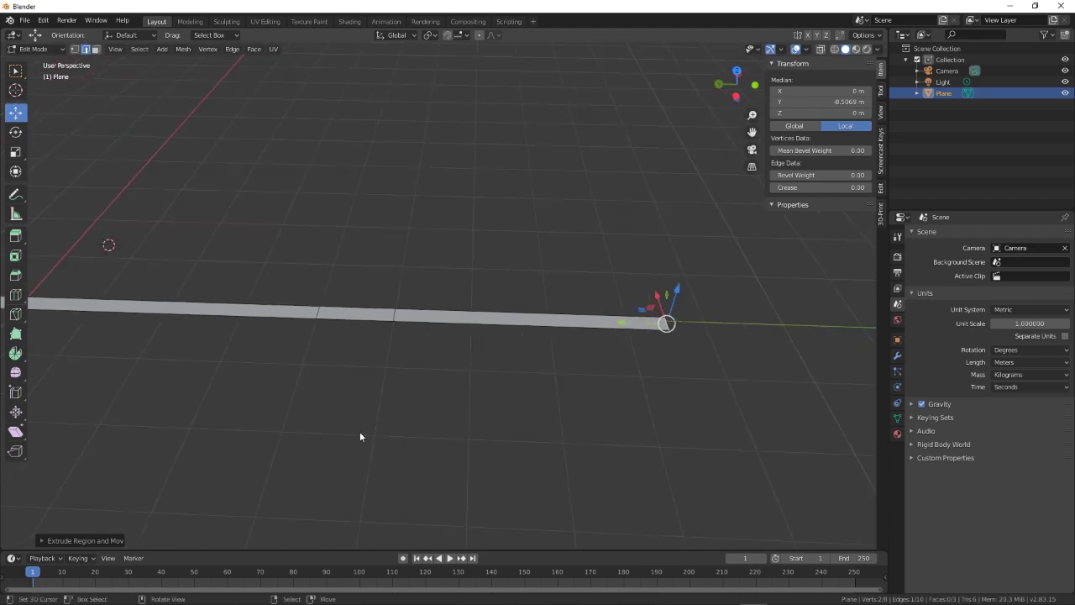
middle_click_drag(413, 428, 415, 436)
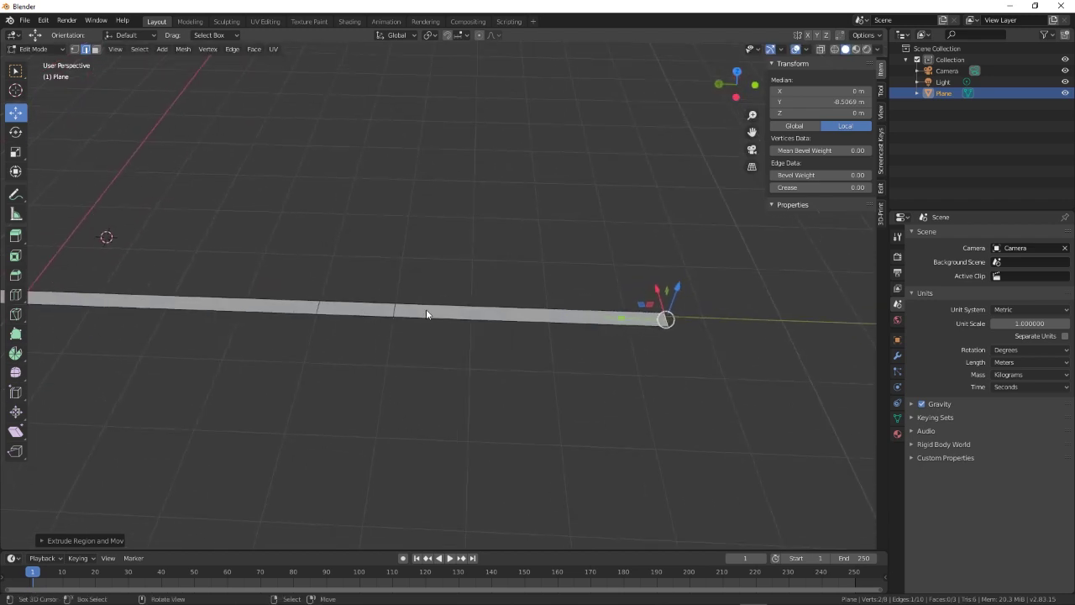
middle_click_drag(354, 411, 325, 334)
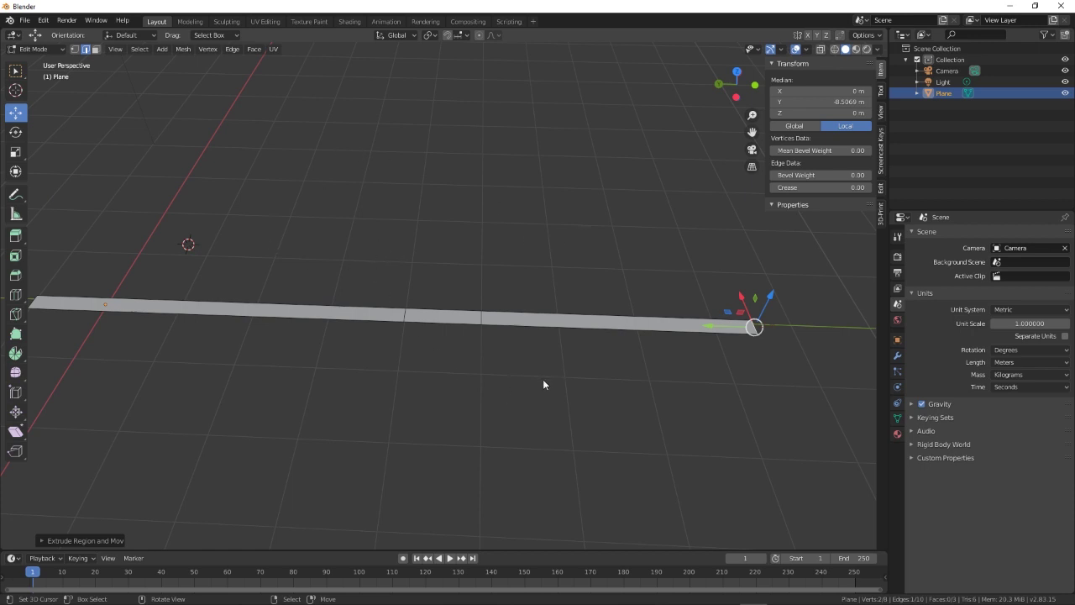
key("a")
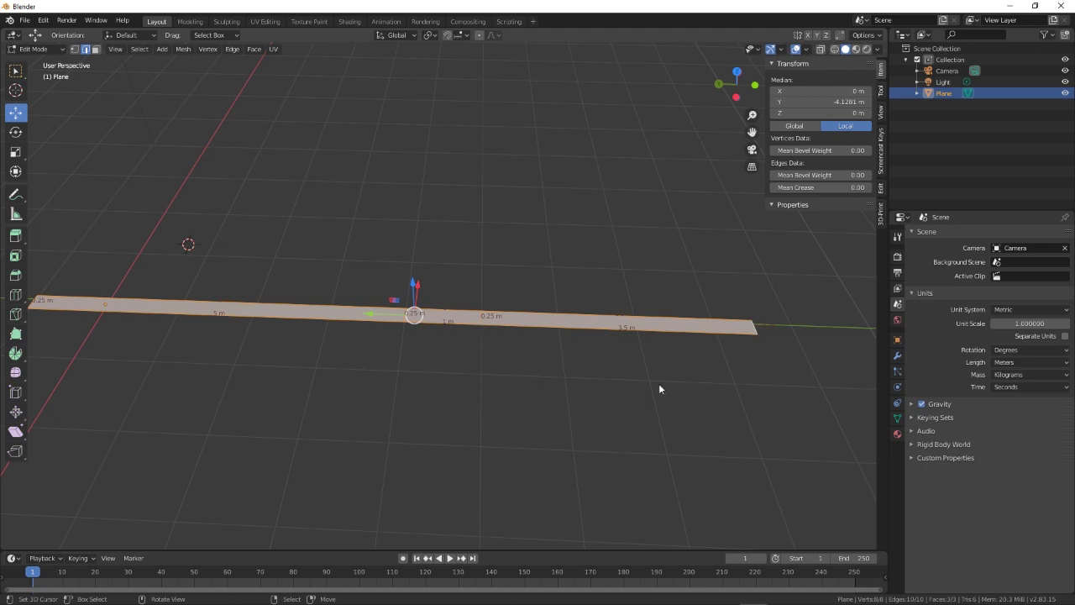
scroll(659, 389, "down", 1)
middle_click_drag(646, 401, 483, 376)
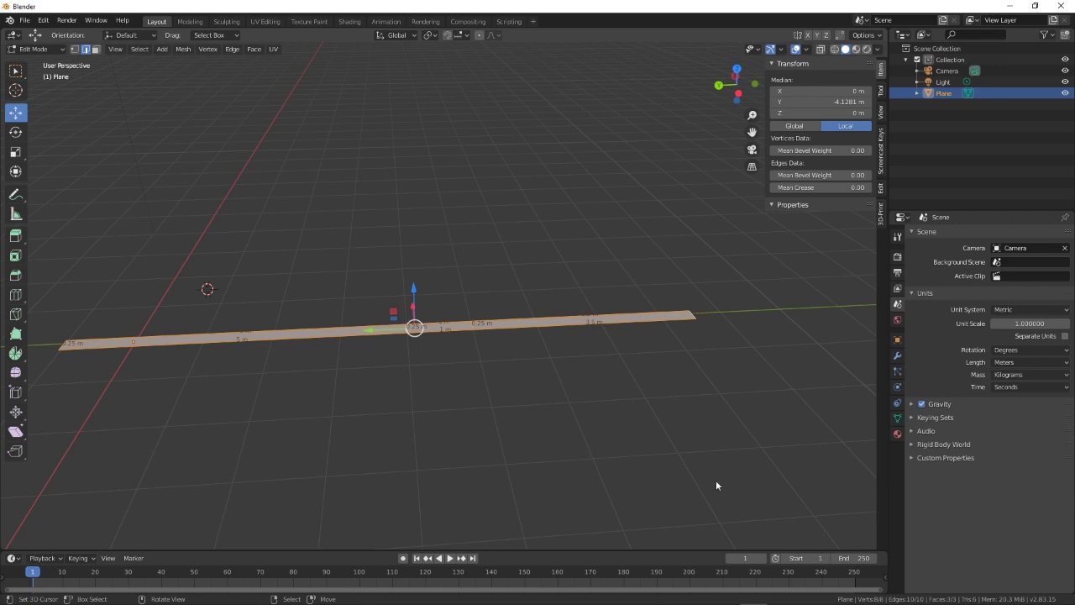
middle_click_drag(504, 437, 446, 416)
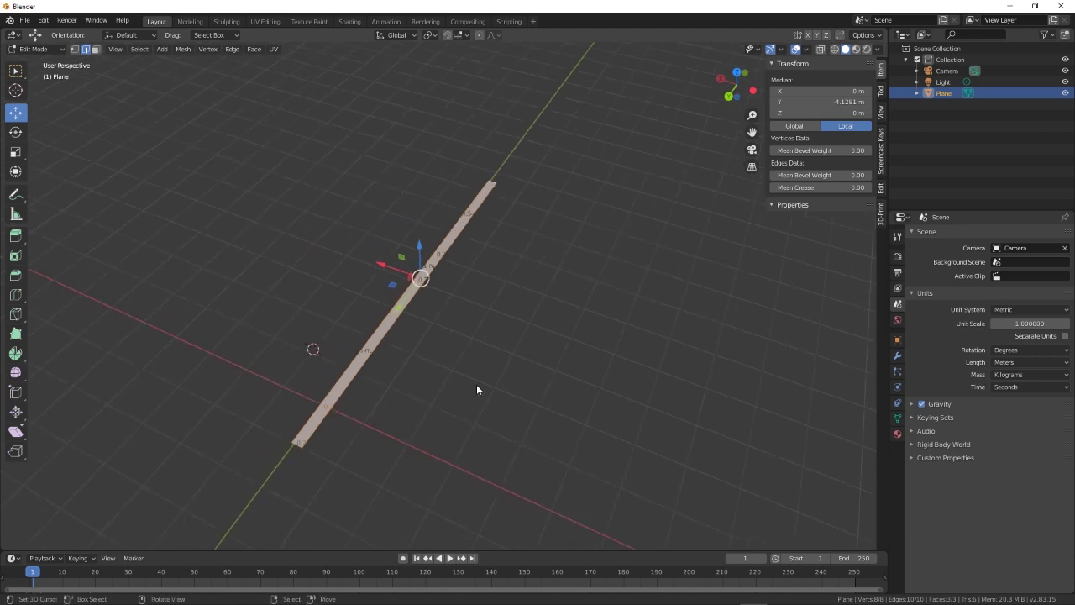
scroll(476, 388, "down", 2)
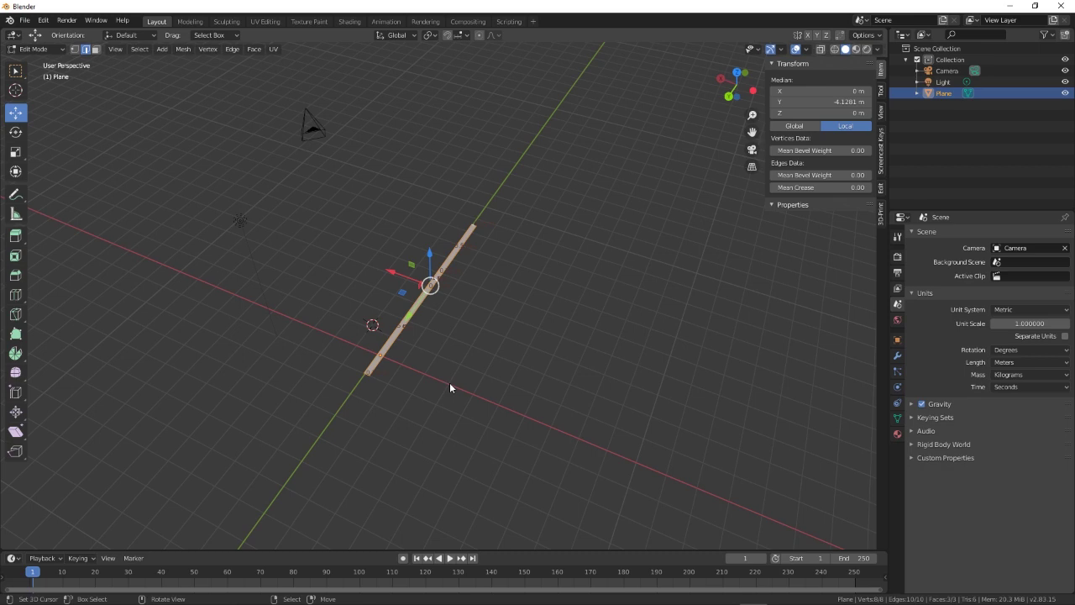
Step: Return to Object Mode and import the keyboard picture with Images as Planes
key("Tab")
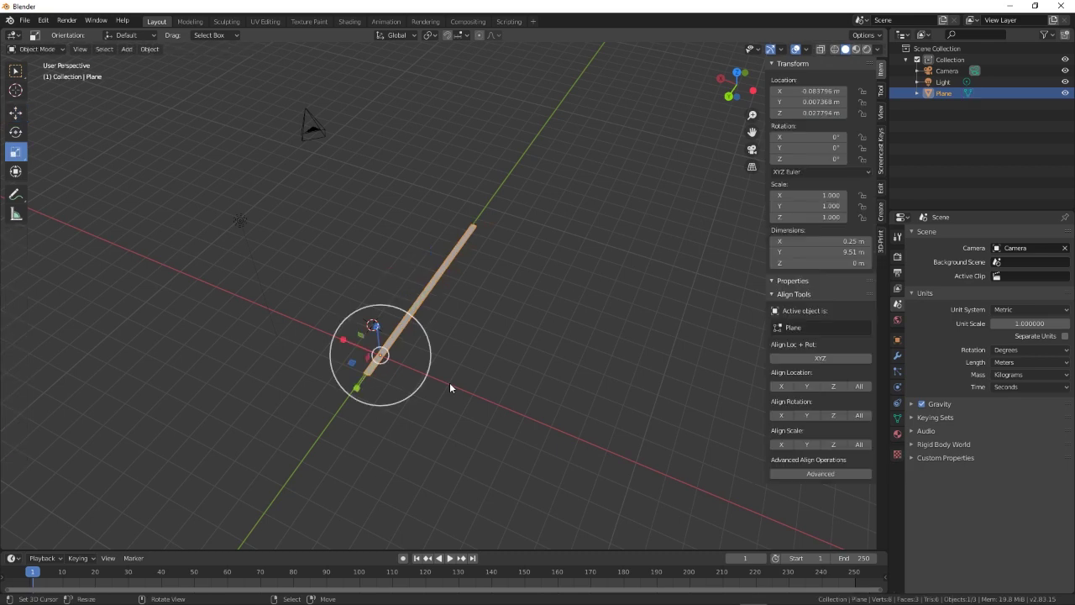
key("shift+a")
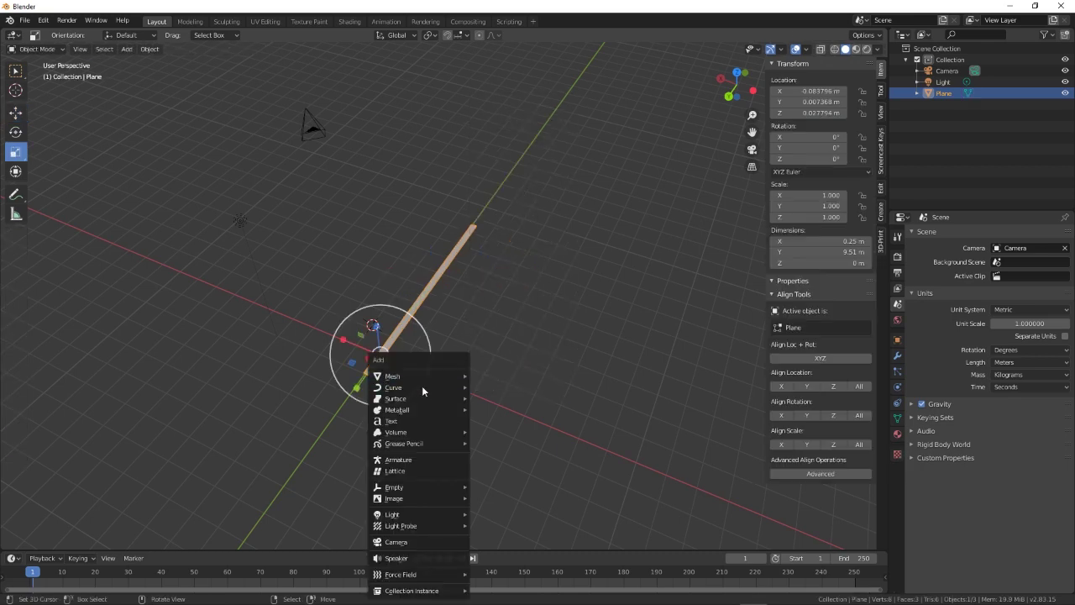
mouse_move(418, 502)
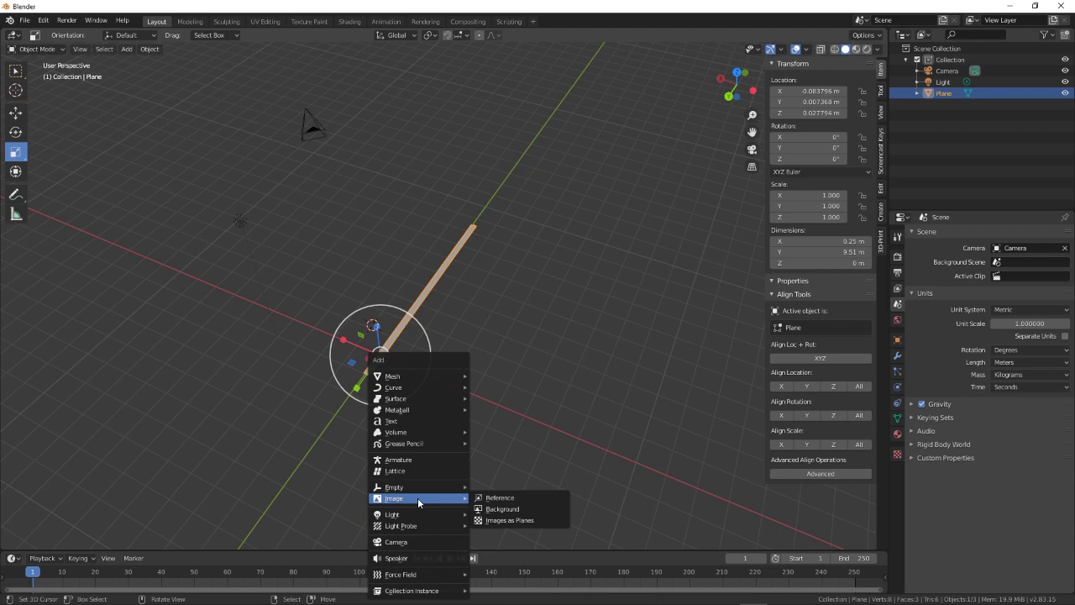
left_click(526, 521)
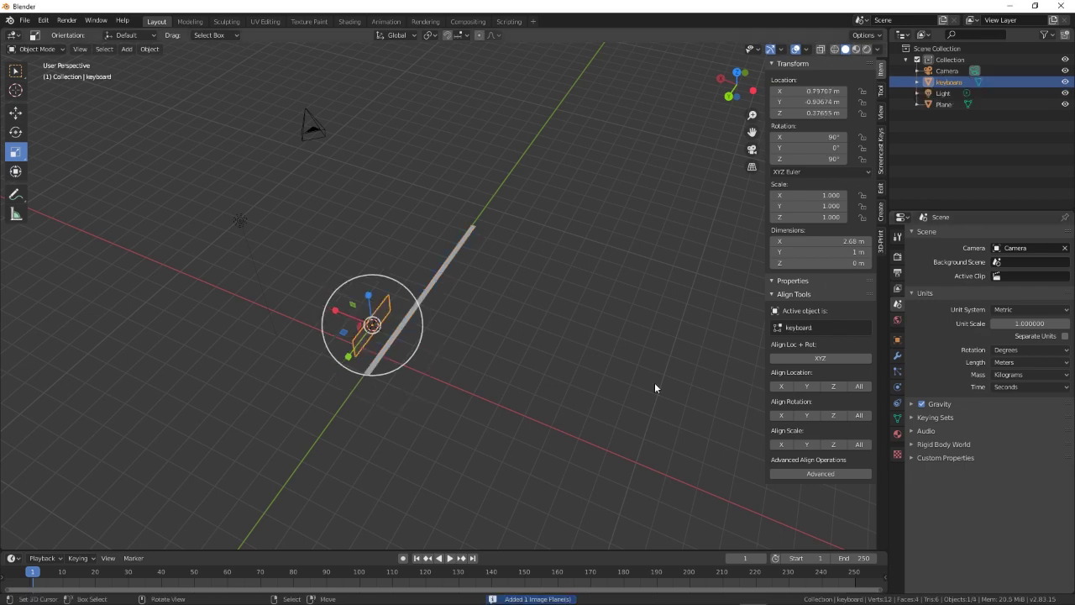
Step: Switch to Material Preview to see the keyboard texture, then select the strip again
middle_click_drag(572, 450, 510, 438)
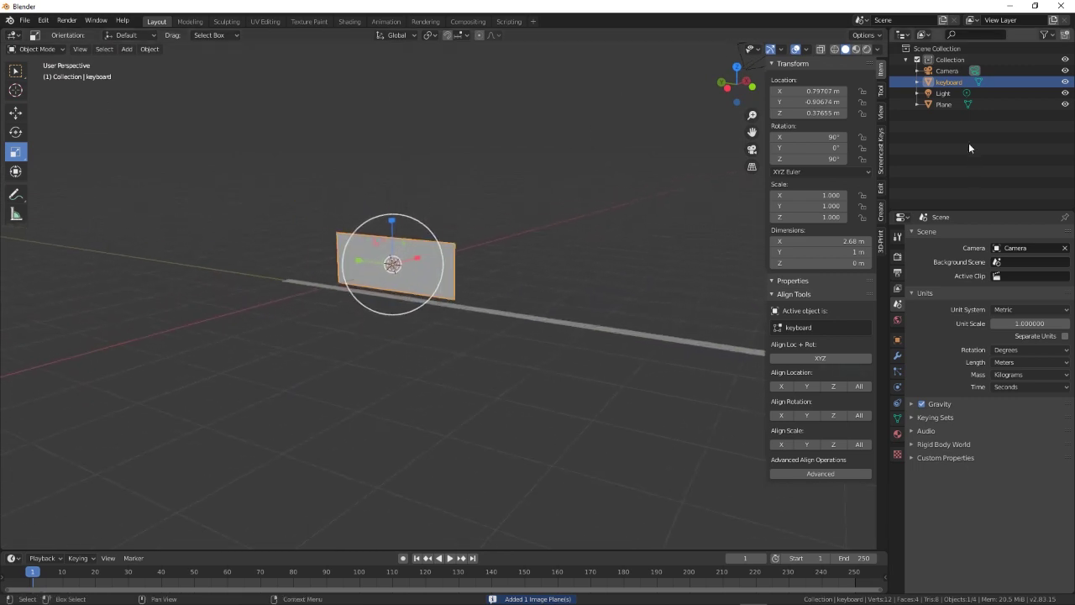
left_click(856, 50)
middle_click_drag(390, 350, 316, 351)
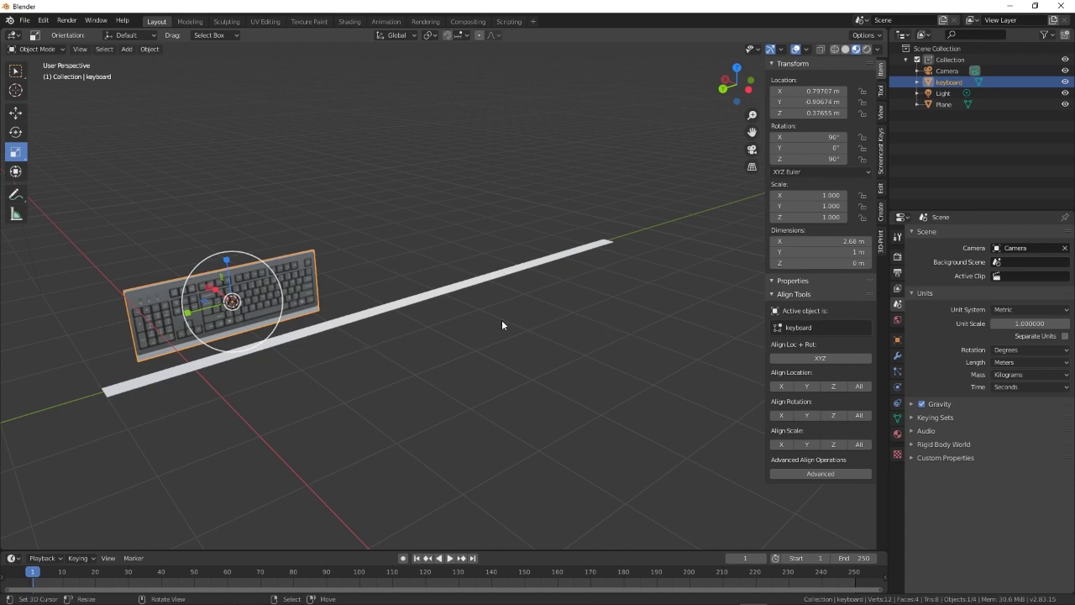
middle_click_drag(628, 267, 590, 375)
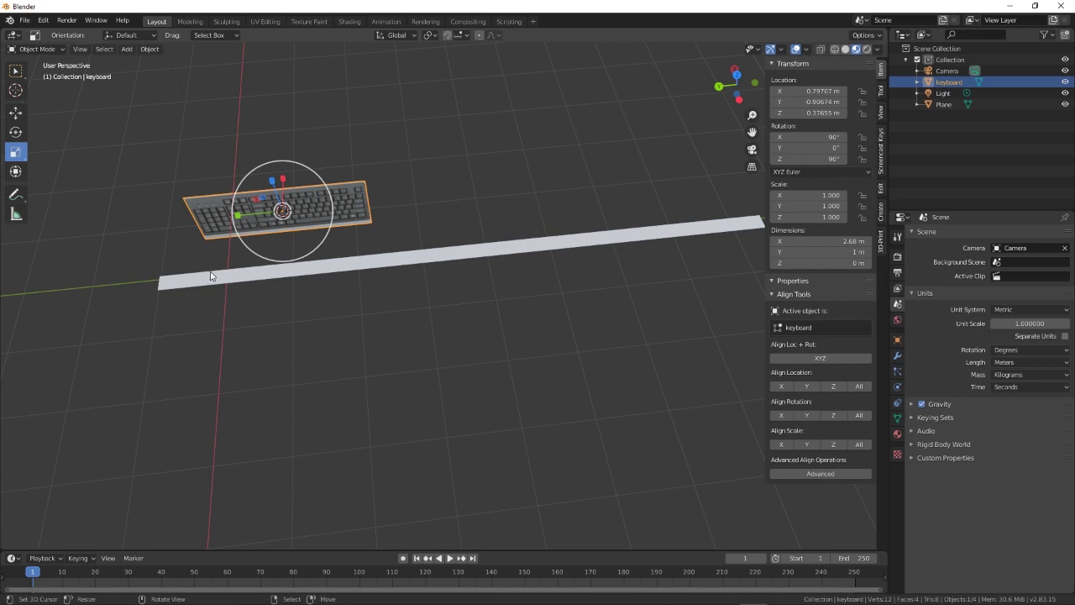
left_click(60, 50)
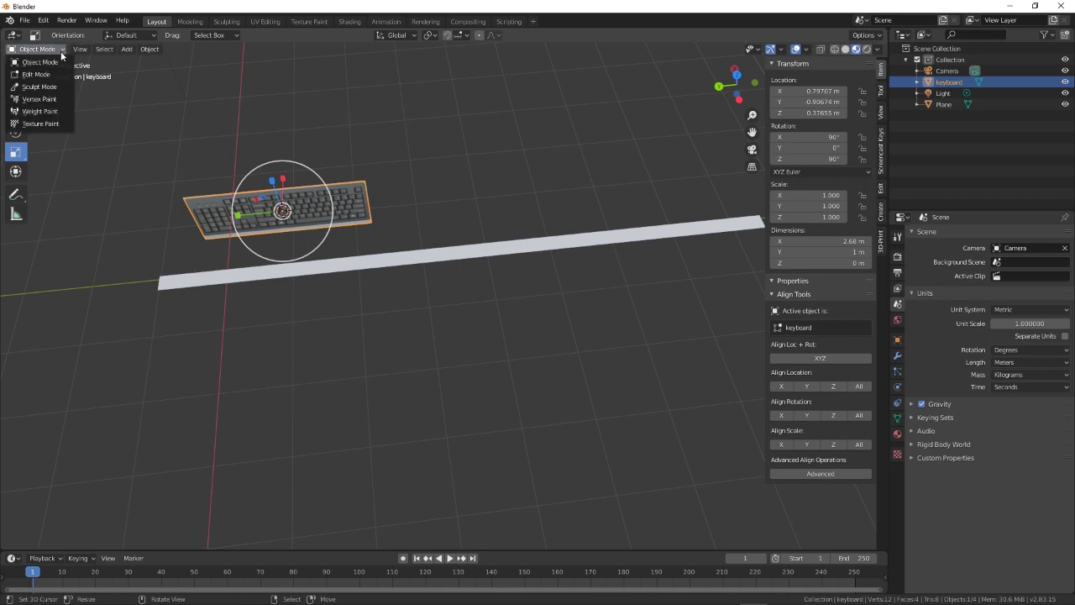
left_click(192, 280)
key("Tab")
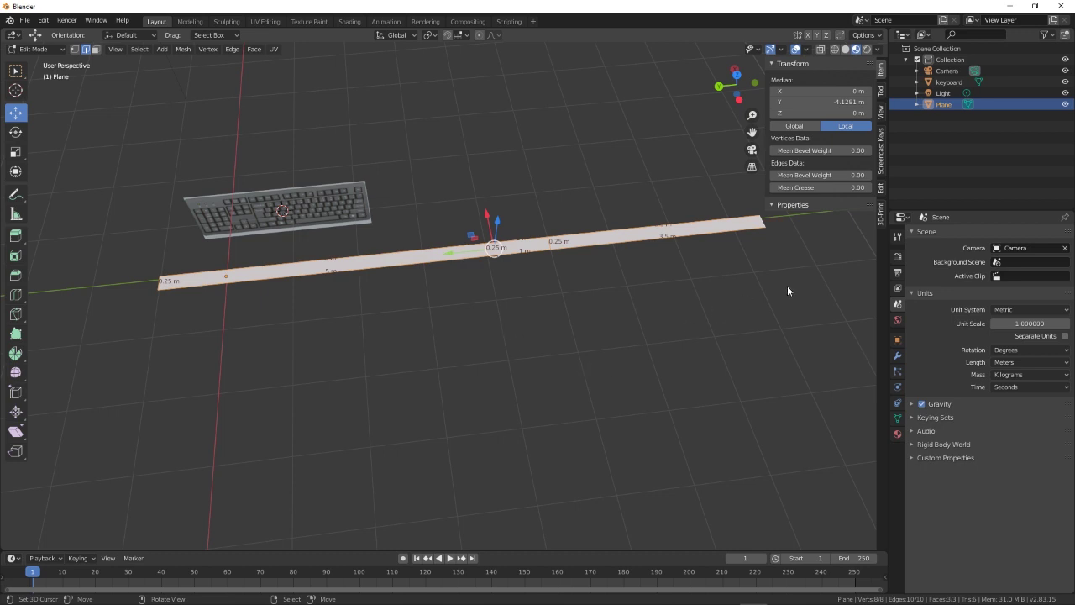
key("Tab")
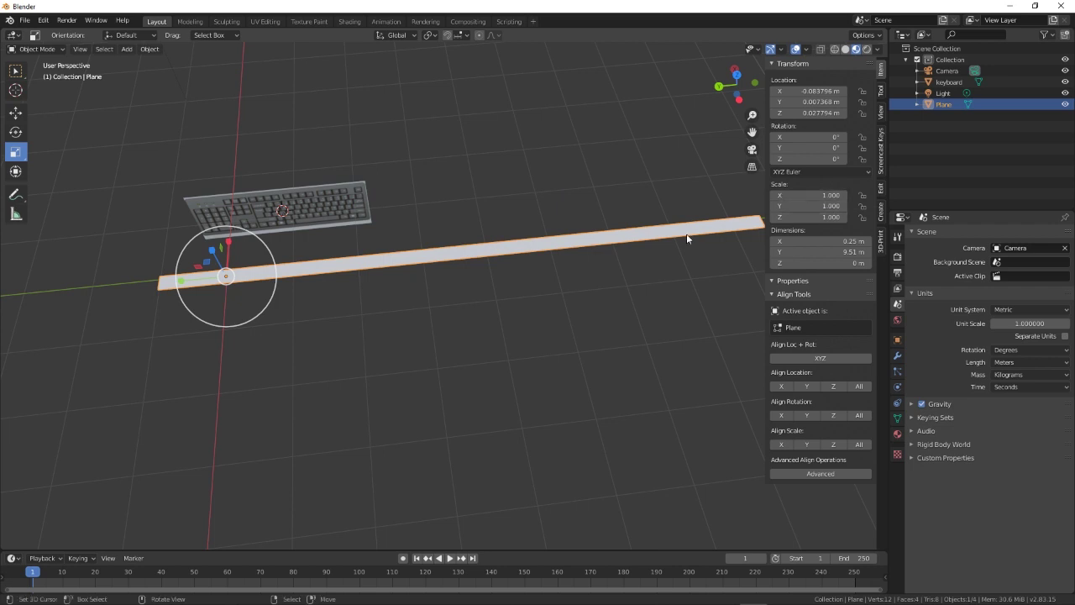
middle_click_drag(629, 286, 512, 296, "shift")
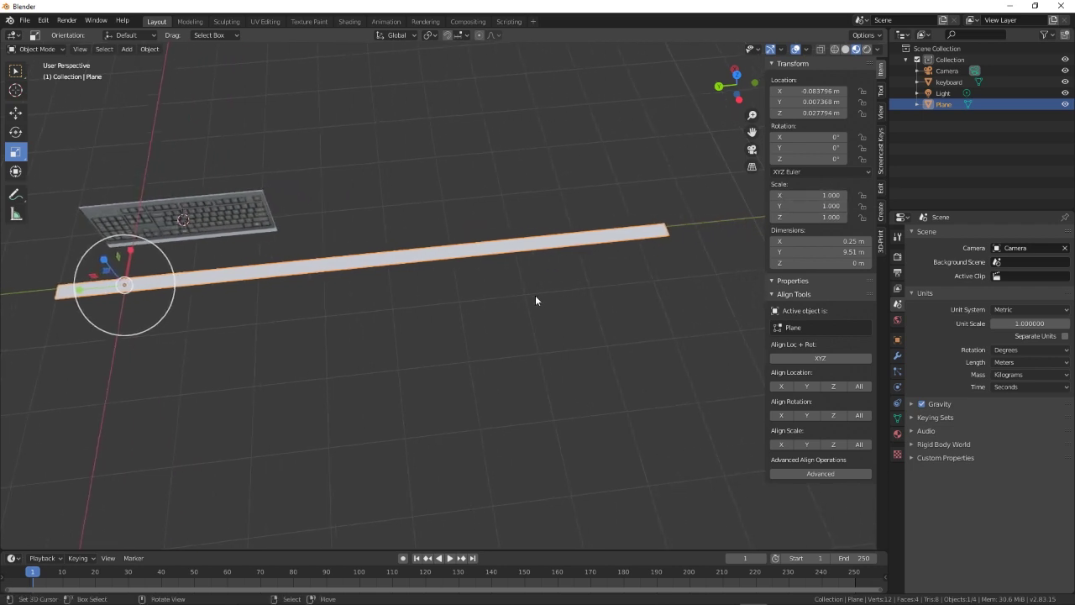
scroll(532, 309, "down", 2)
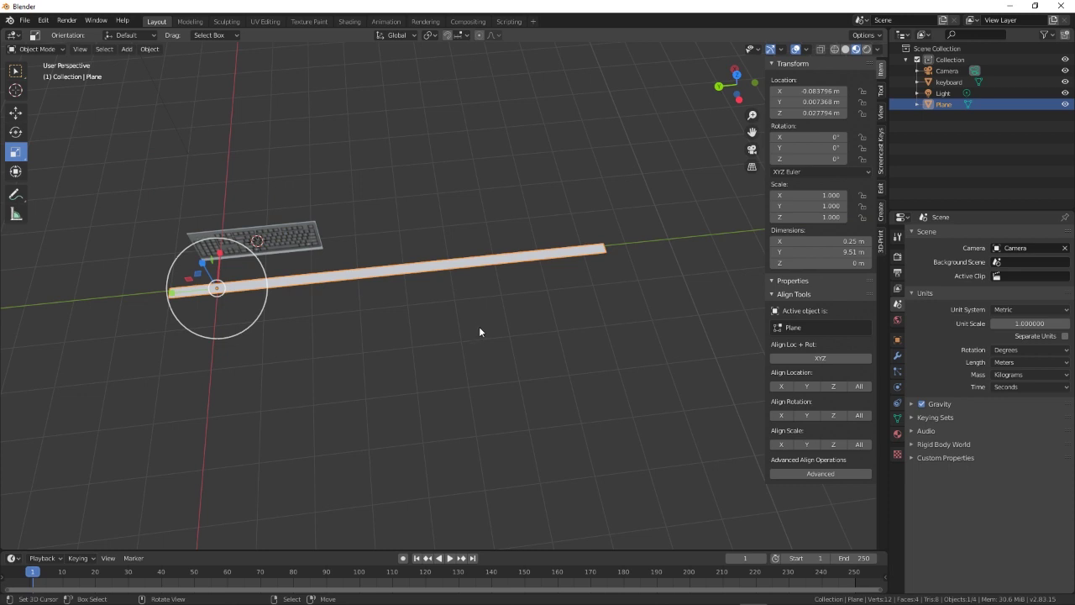
middle_click_drag(436, 365, 437, 330)
middle_click_drag(387, 364, 406, 369)
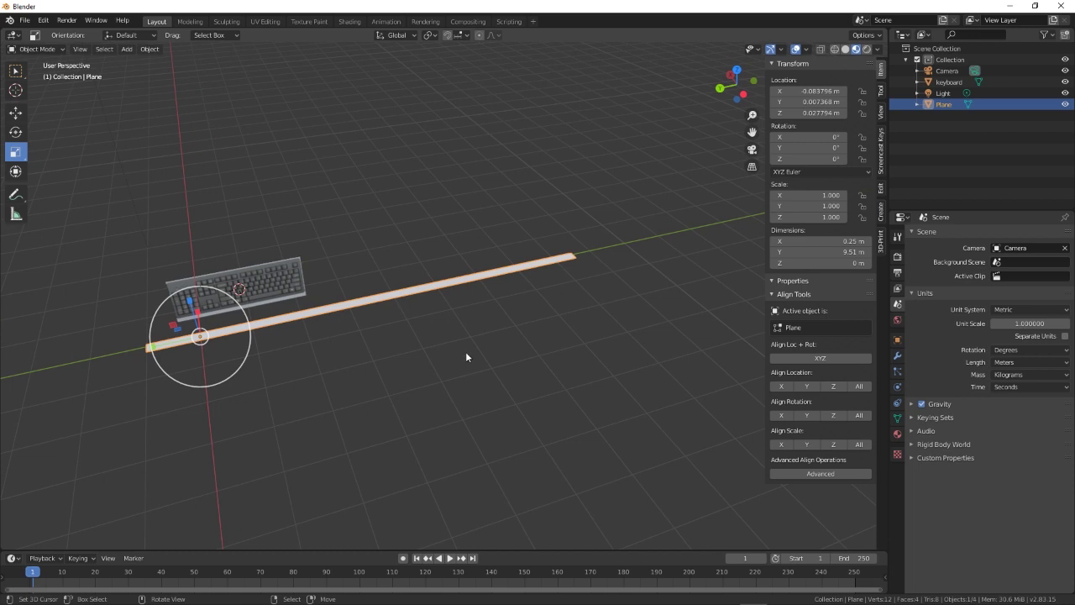